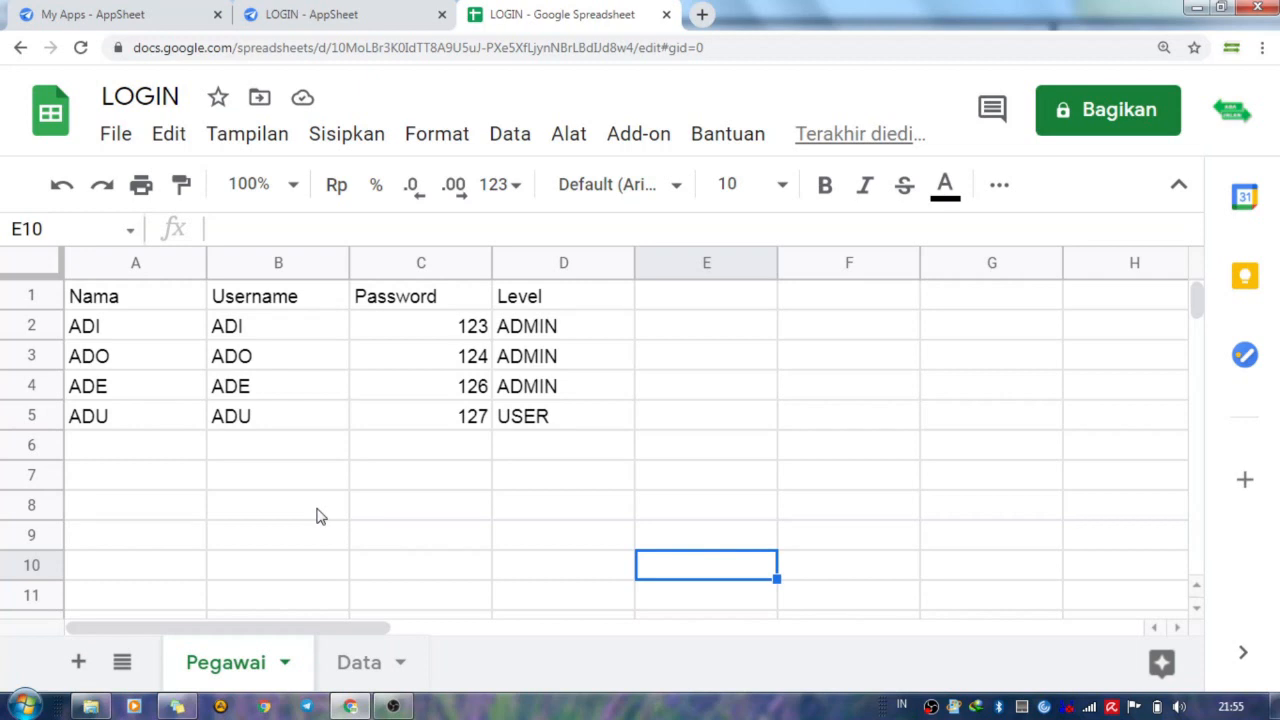
# Review the Nama, Username, Password and Level header cells on the Pegawai sheet.
pyautogui.click(199, 300)
pyautogui.click(244, 310)
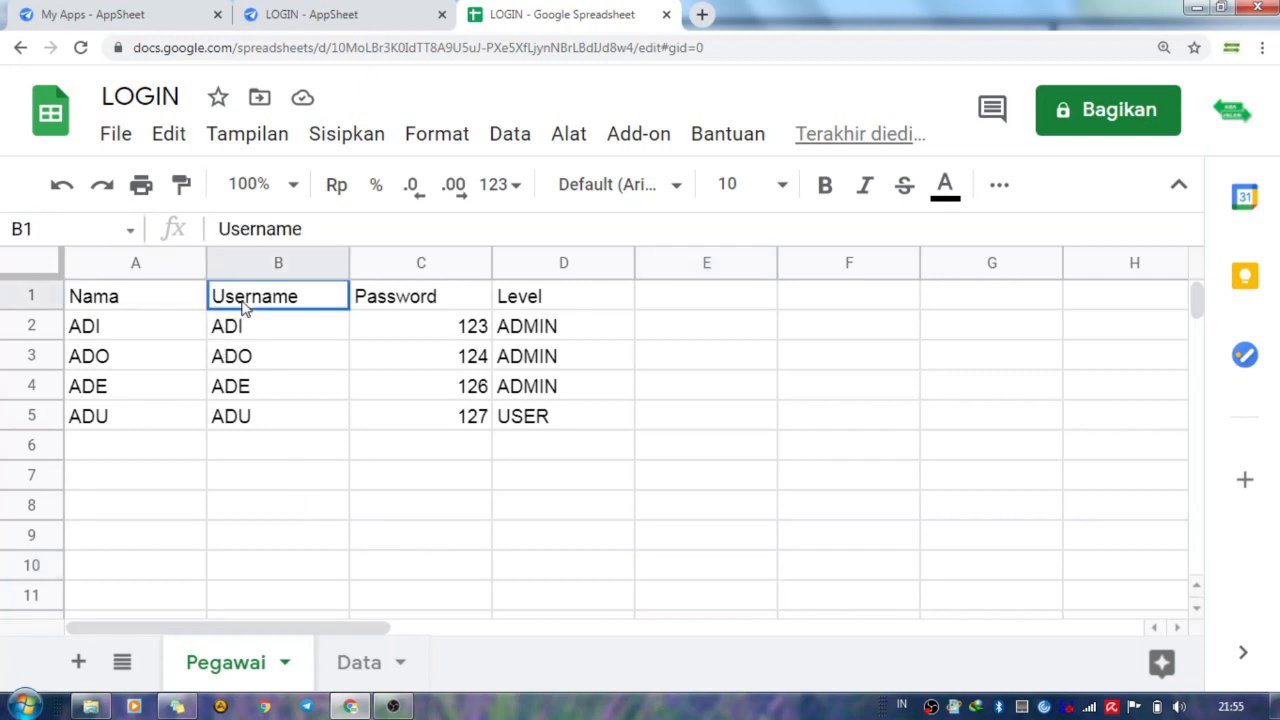
pyautogui.click(378, 308)
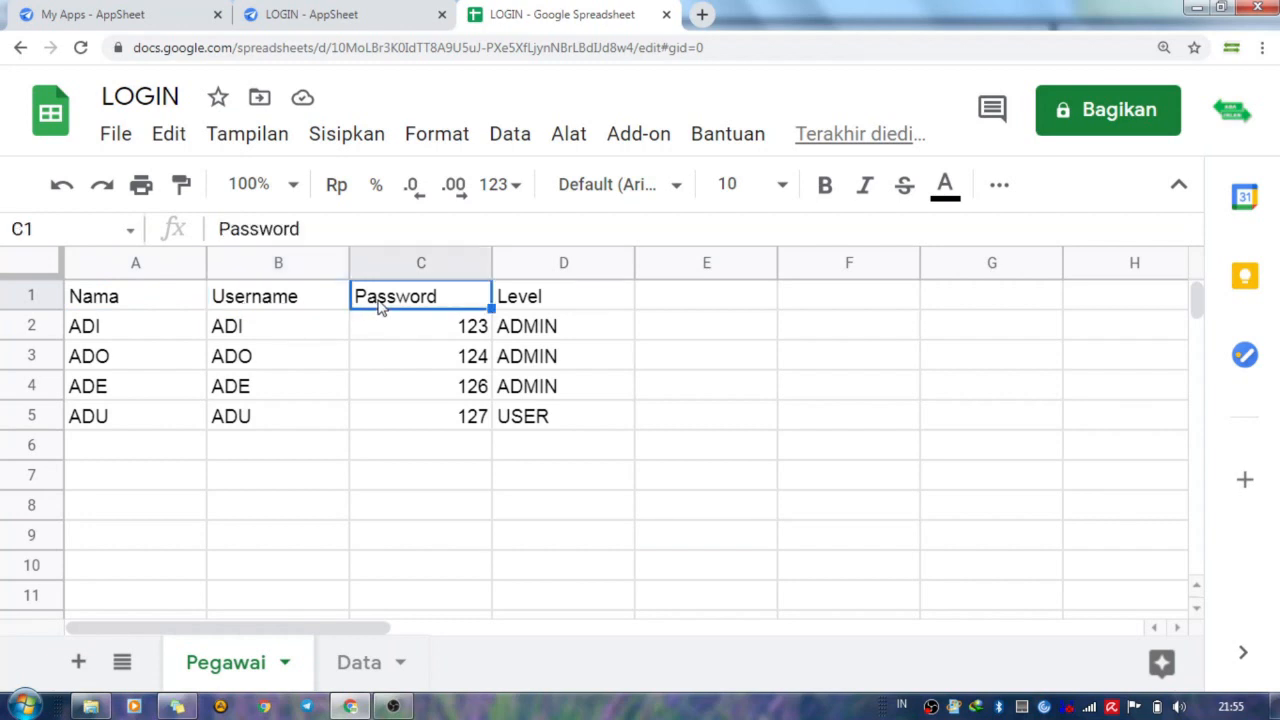
pyautogui.click(518, 310)
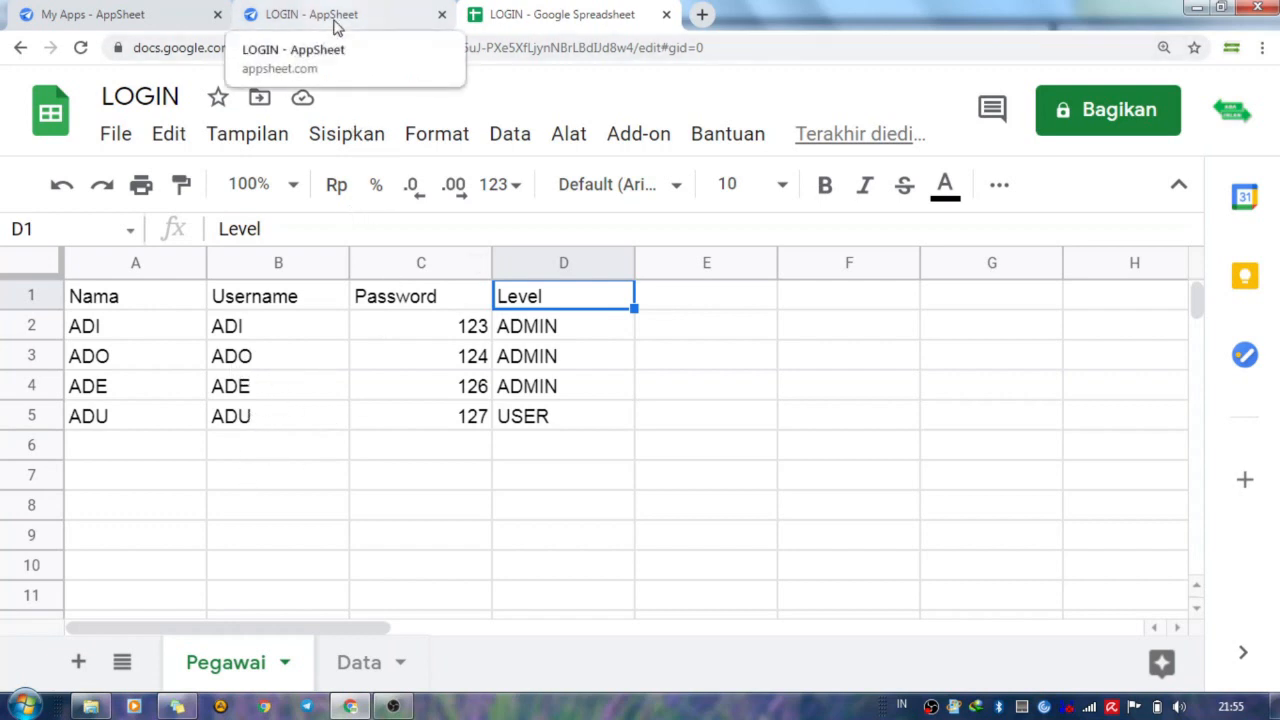
# Switch to AppSheet's My Apps page and locate the option for making a new app.
pyautogui.click(152, 10)
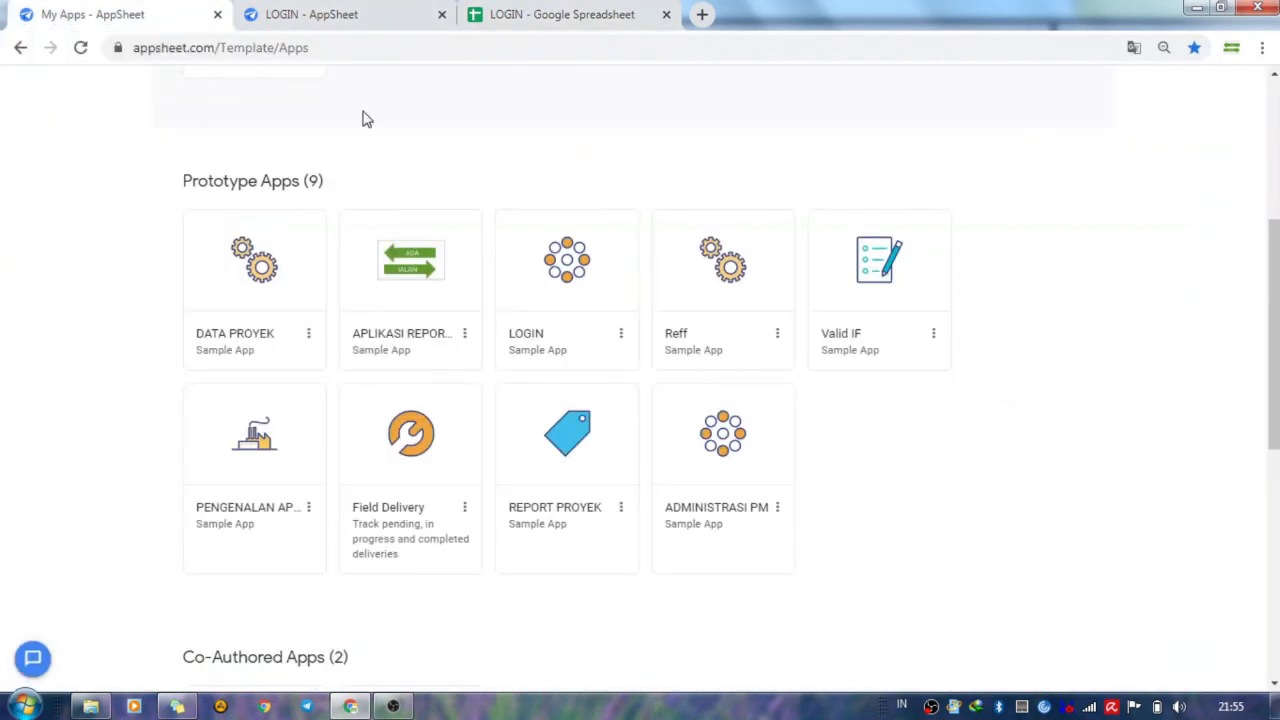
pyautogui.scroll(2, 366, 175)
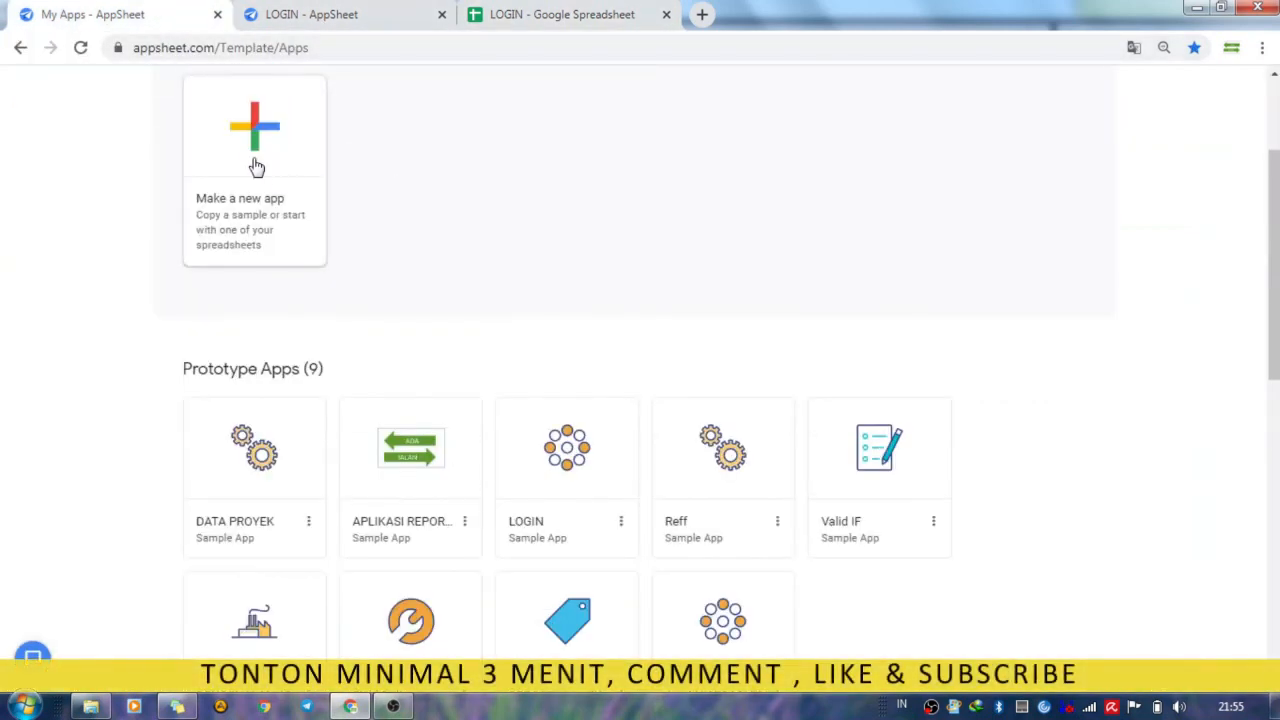
pyautogui.scroll(2, 280, 170)
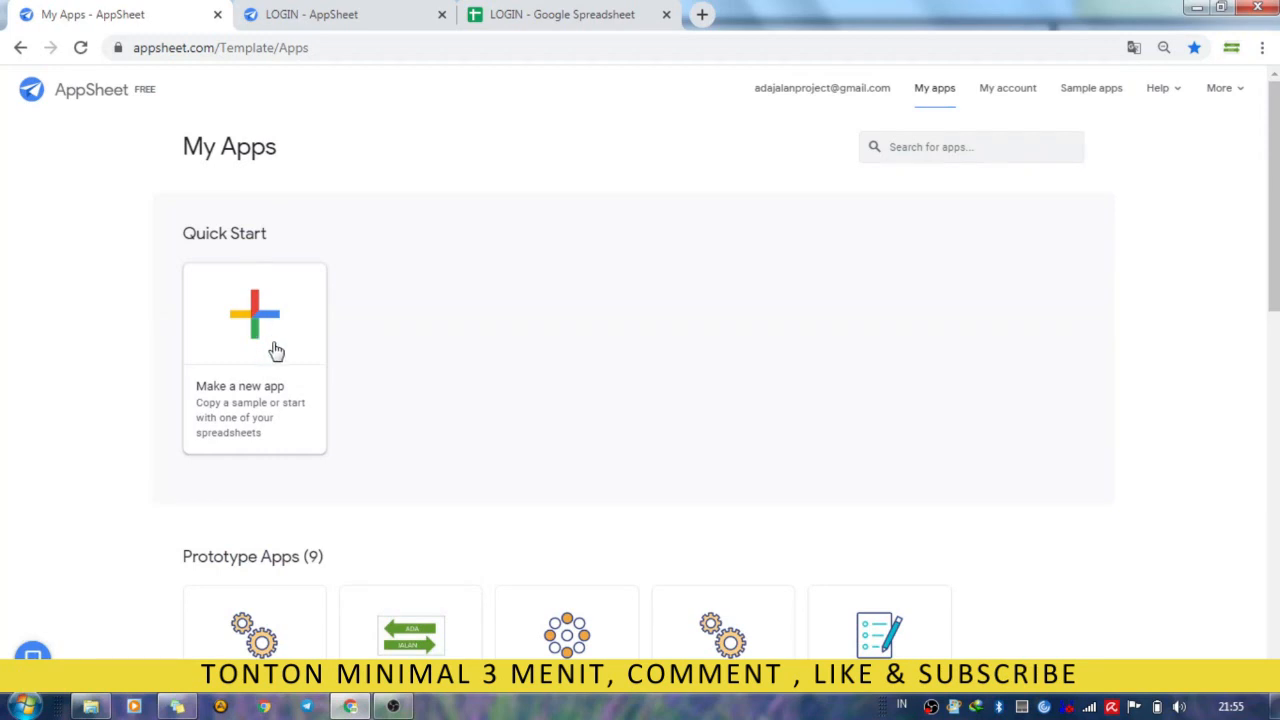
# Open the Pegawai table's settings in the LOGIN app and compare them with the Pegawai sheet in Google Sheets.
pyautogui.click(345, 15)
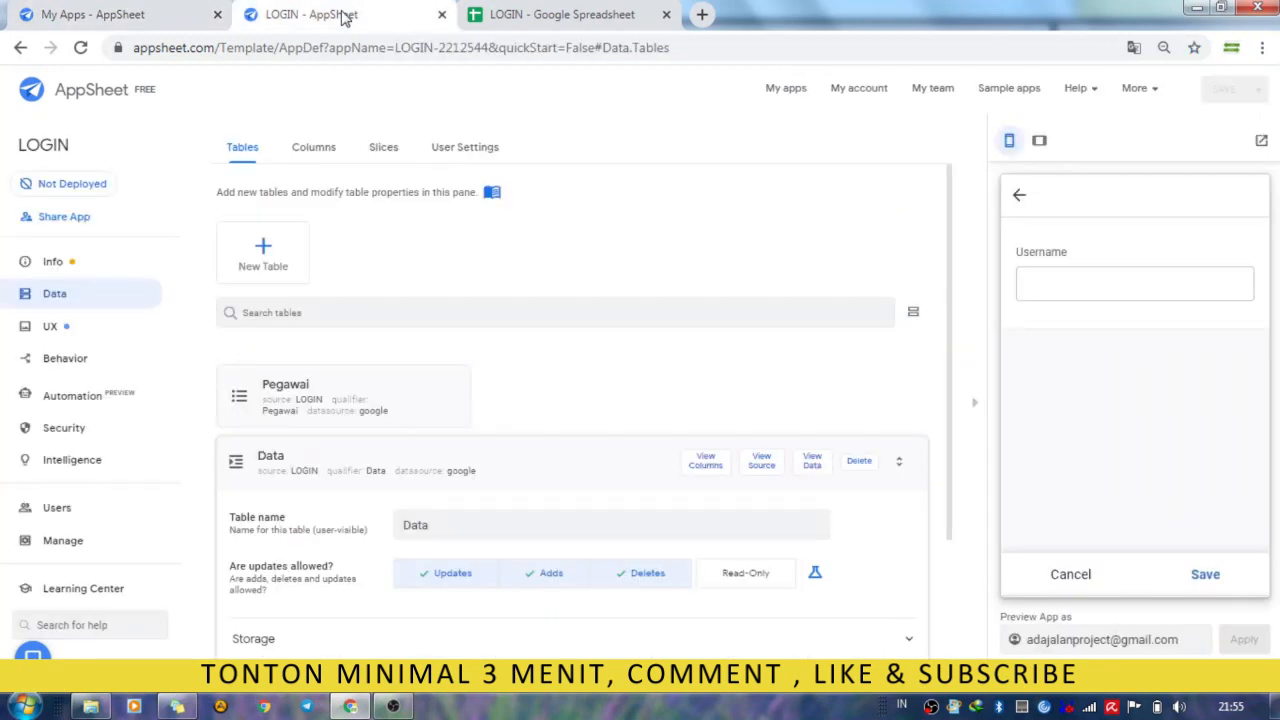
pyautogui.click(322, 468)
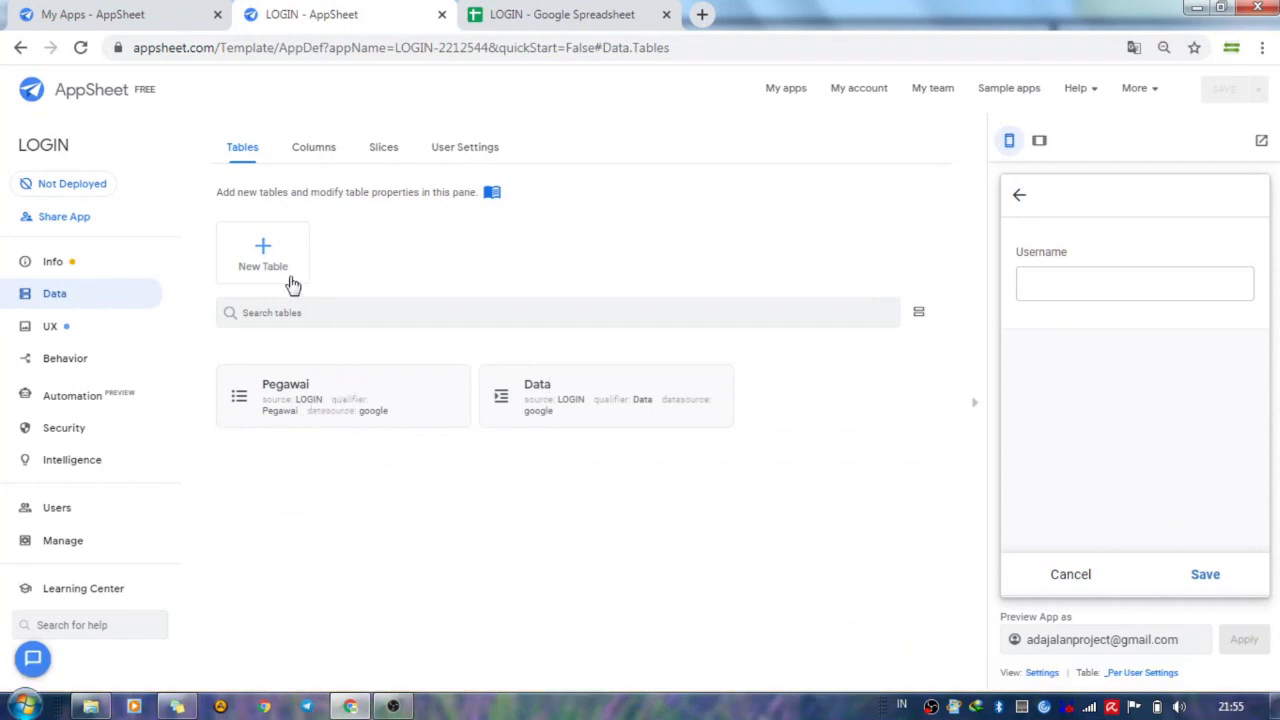
pyautogui.click(341, 396)
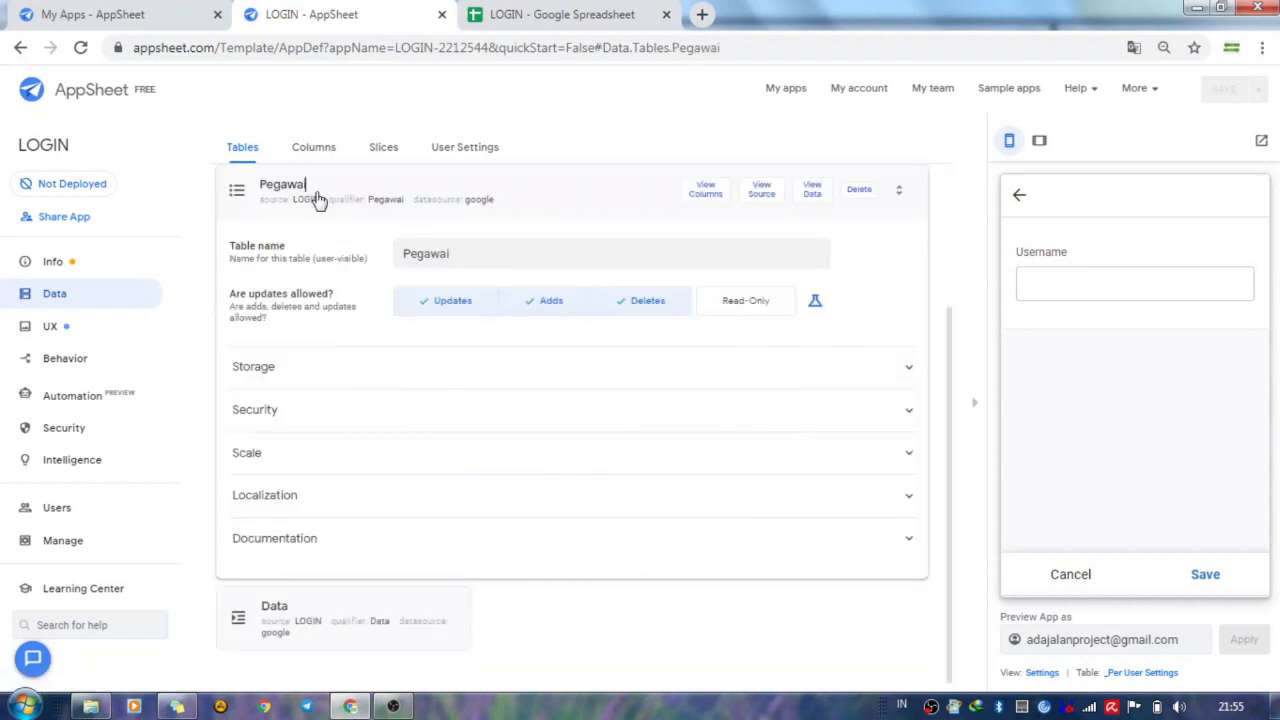
pyautogui.click(518, 18)
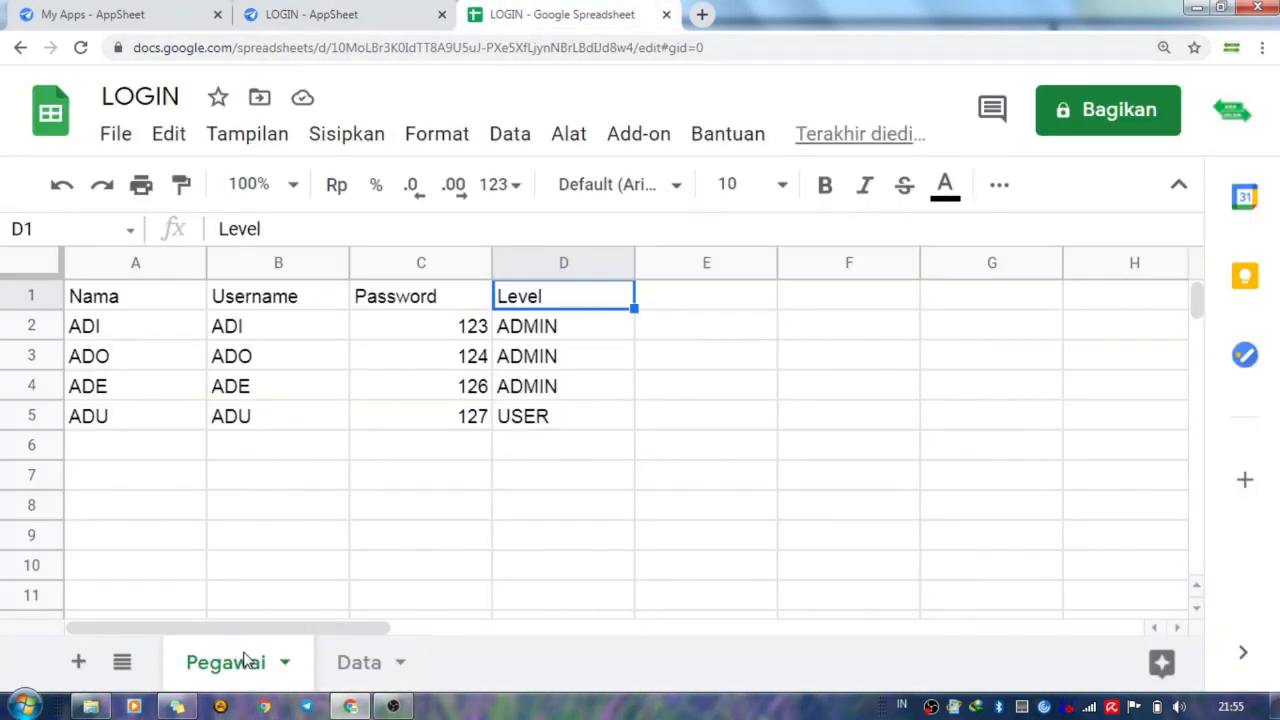
# Show the LOGIN app's Data table settings, compare them with the spreadsheet's Data sheet, and return to the Pegawai sheet.
pyautogui.click(330, 20)
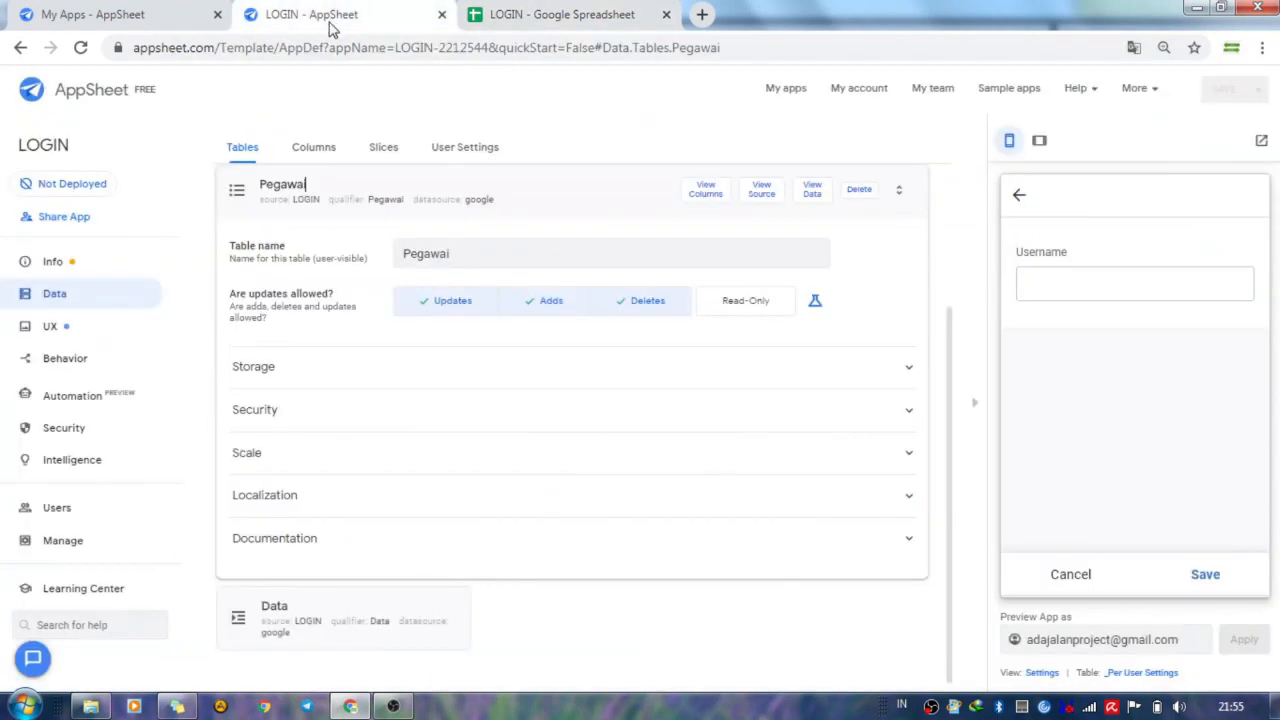
pyautogui.click(331, 180)
pyautogui.click(534, 417)
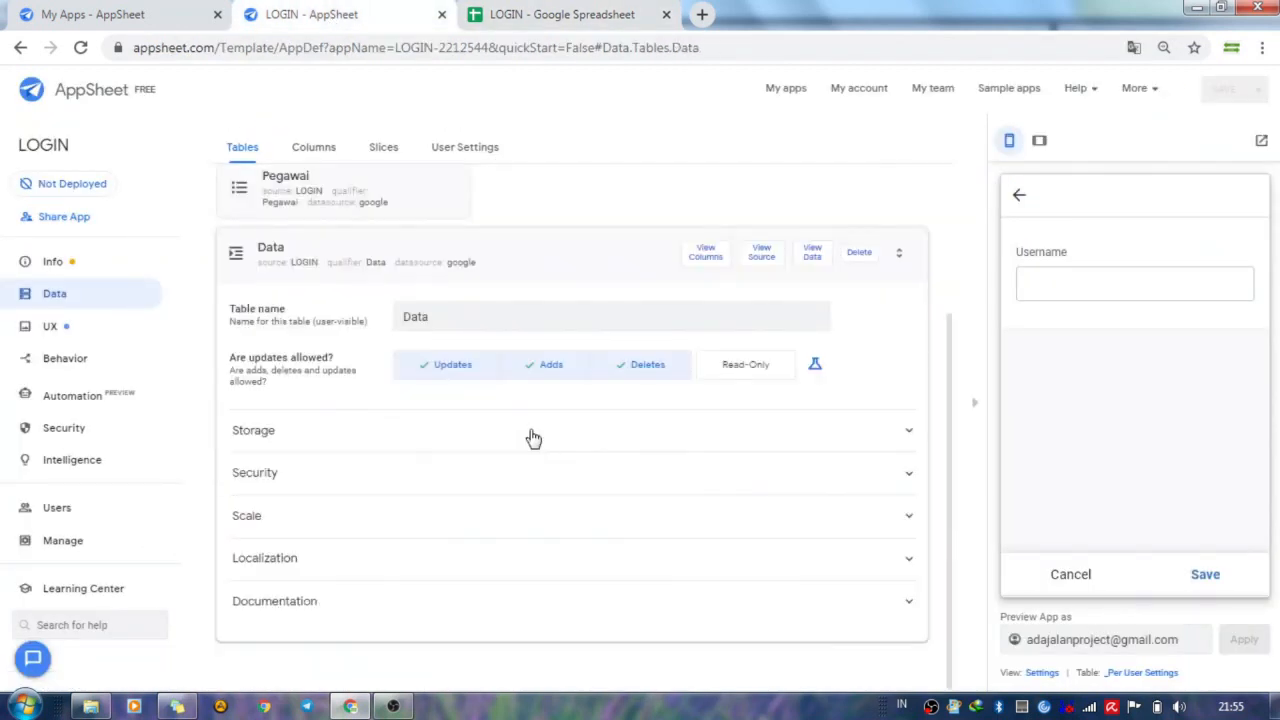
pyautogui.click(490, 14)
pyautogui.click(385, 660)
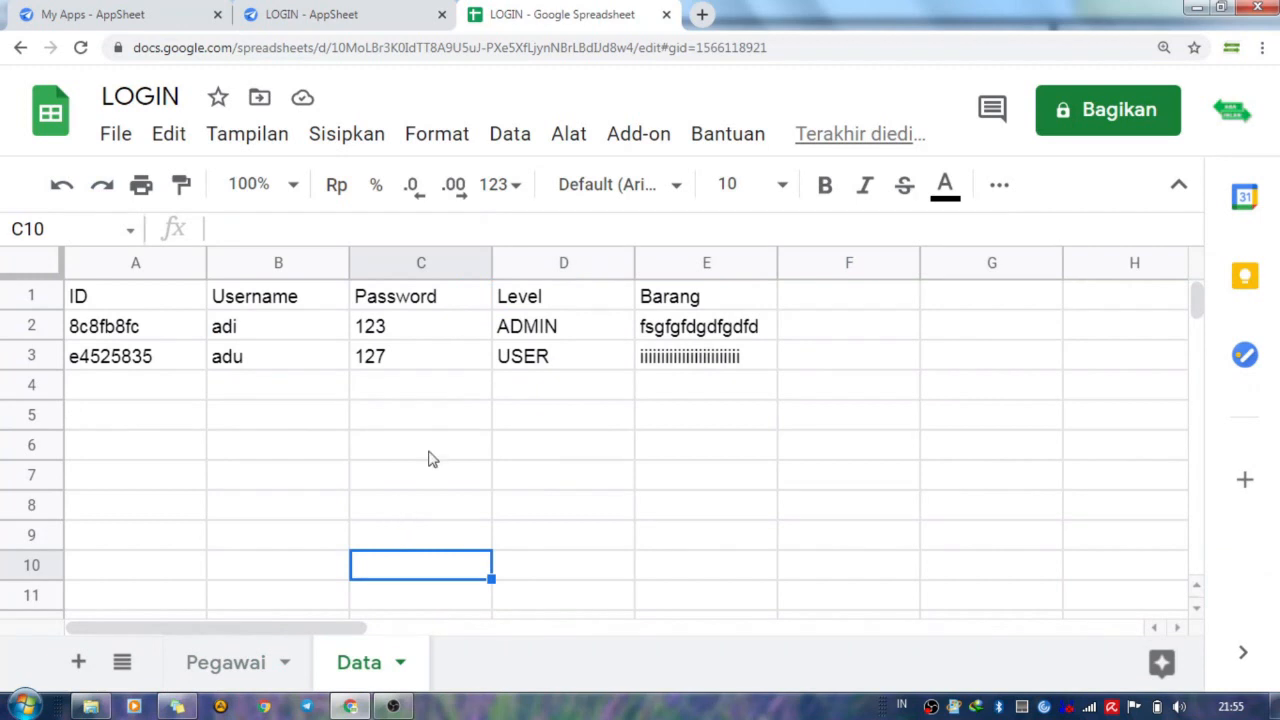
pyautogui.click(258, 660)
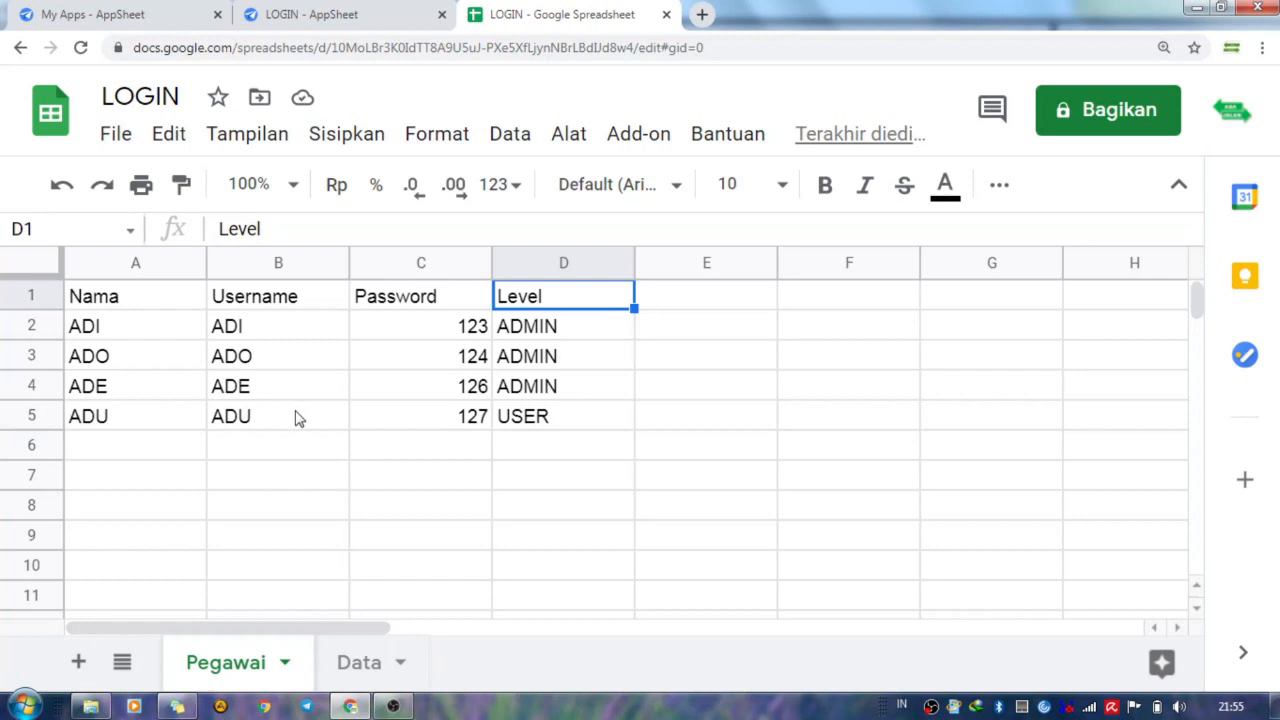
# Switch to the LOGIN app in AppSheet and examine the Pegawai table's column definitions, including the combine column's formula.
pyautogui.click(313, 25)
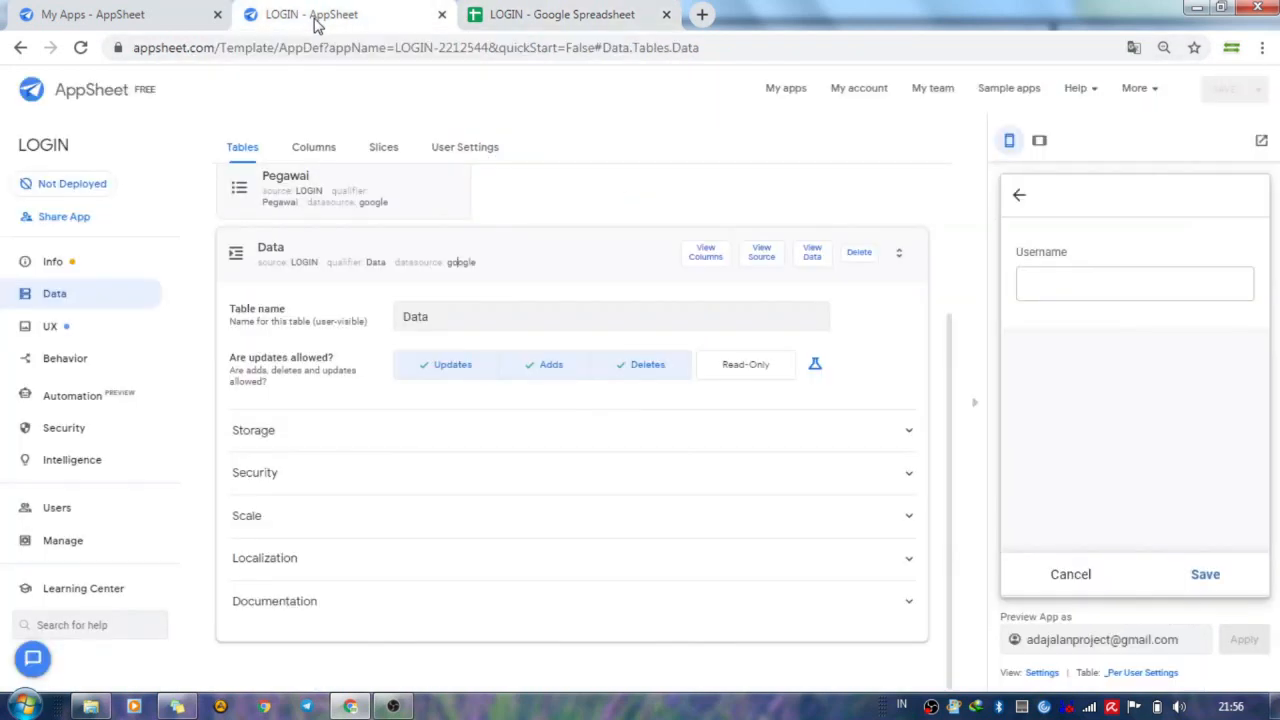
pyautogui.click(329, 251)
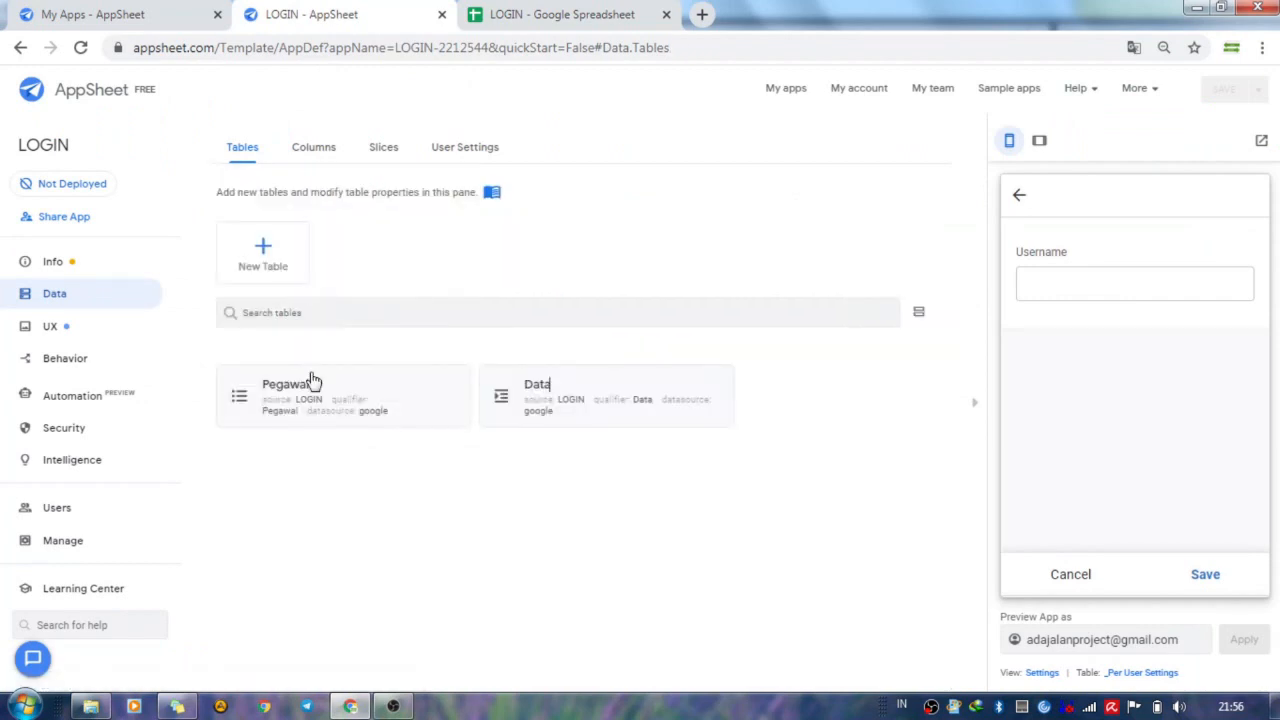
pyautogui.click(350, 400)
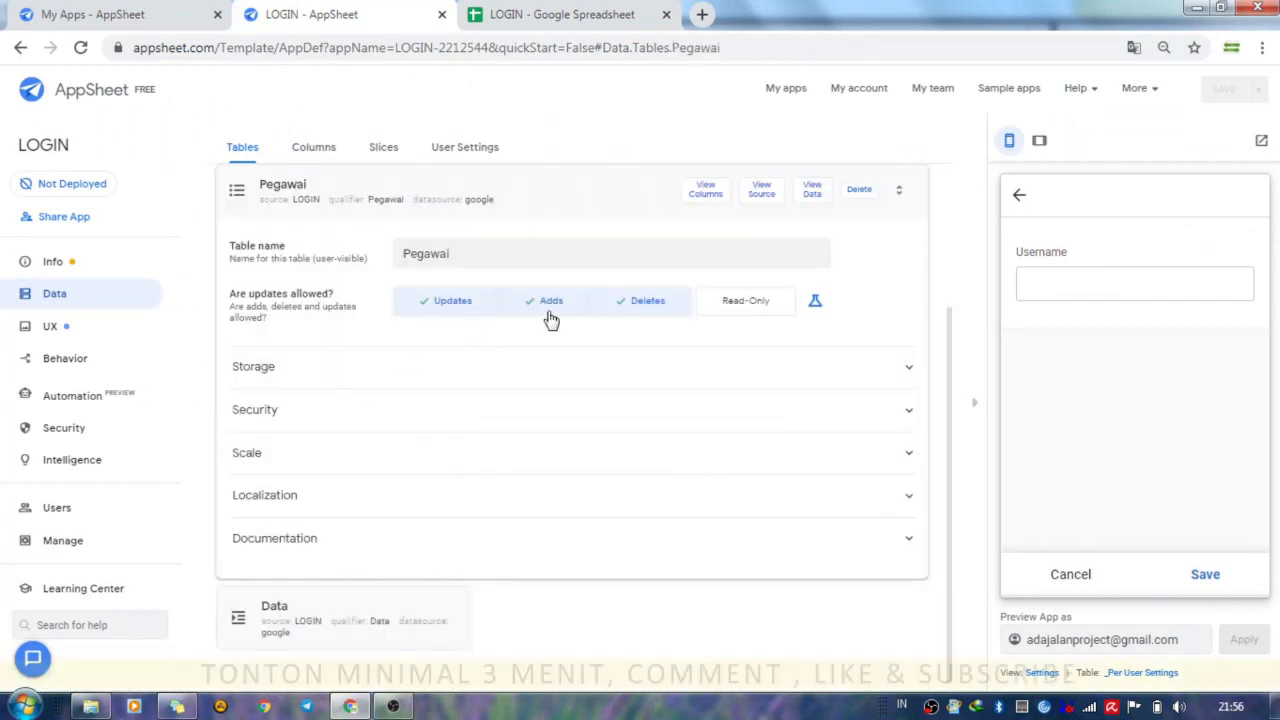
pyautogui.click(705, 205)
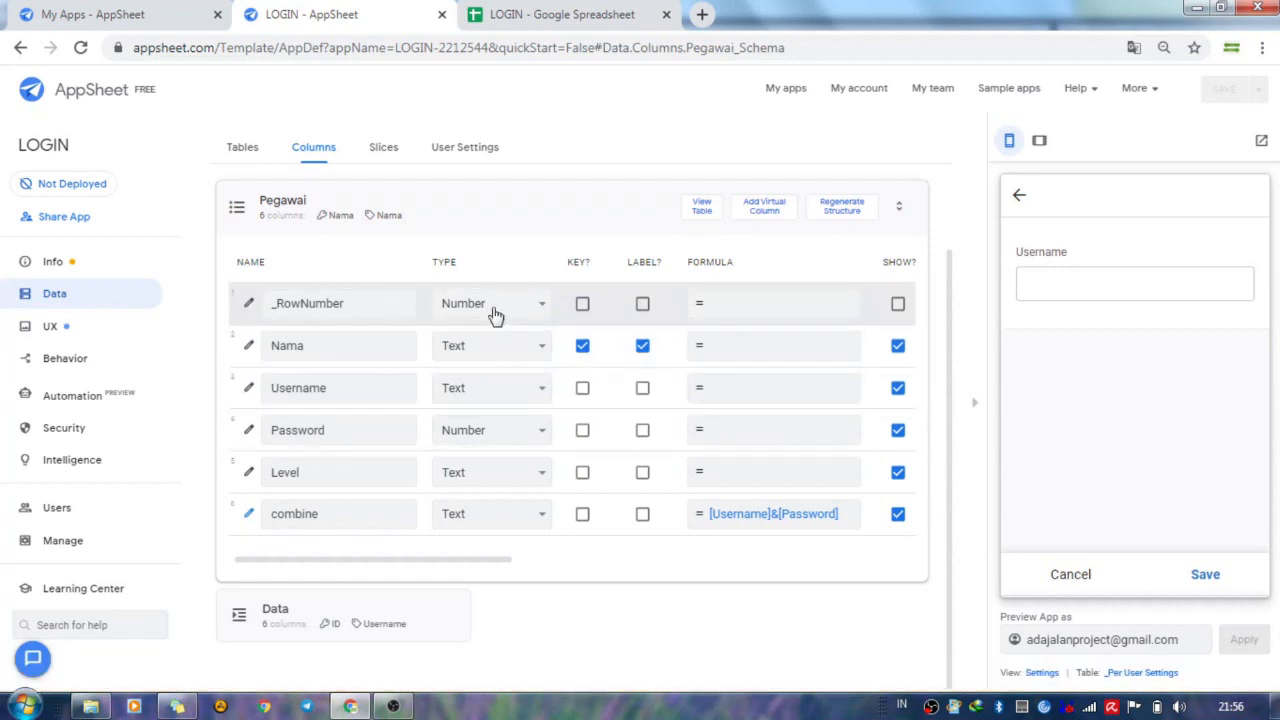
pyautogui.click(270, 198)
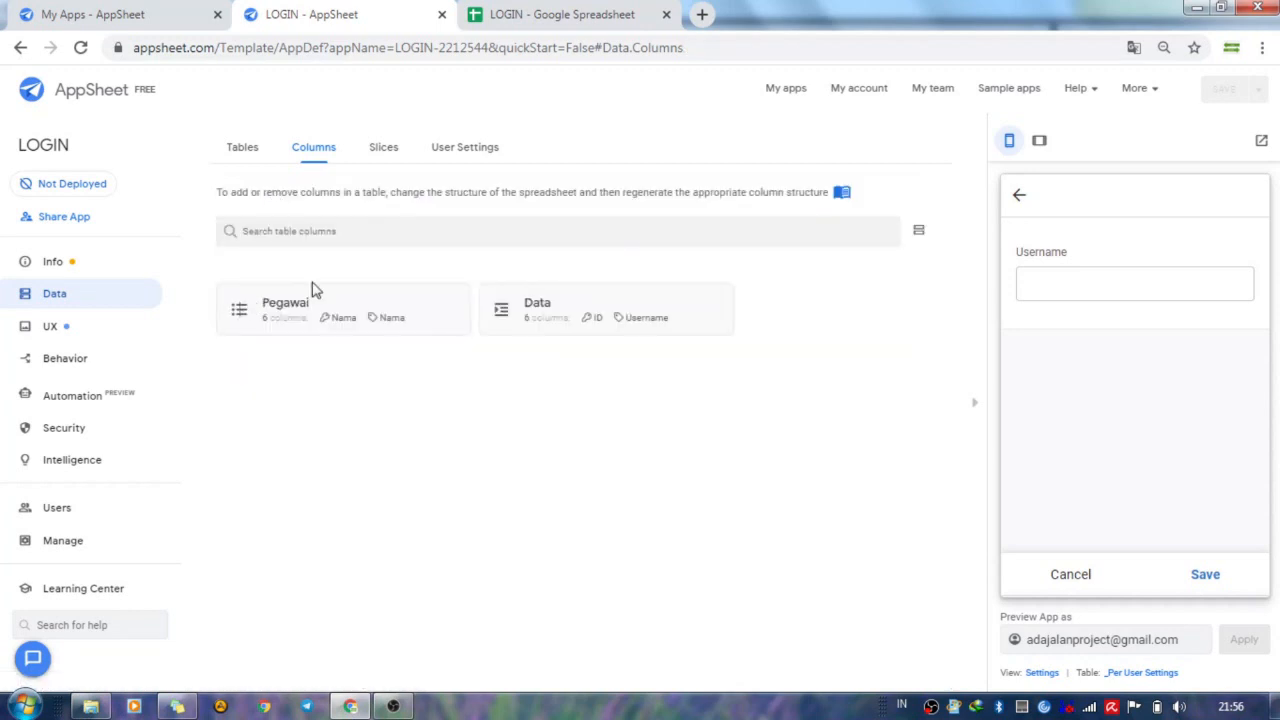
# Open the app's user settings and review the names, types, formulas and visibility of all options.
pyautogui.click(476, 159)
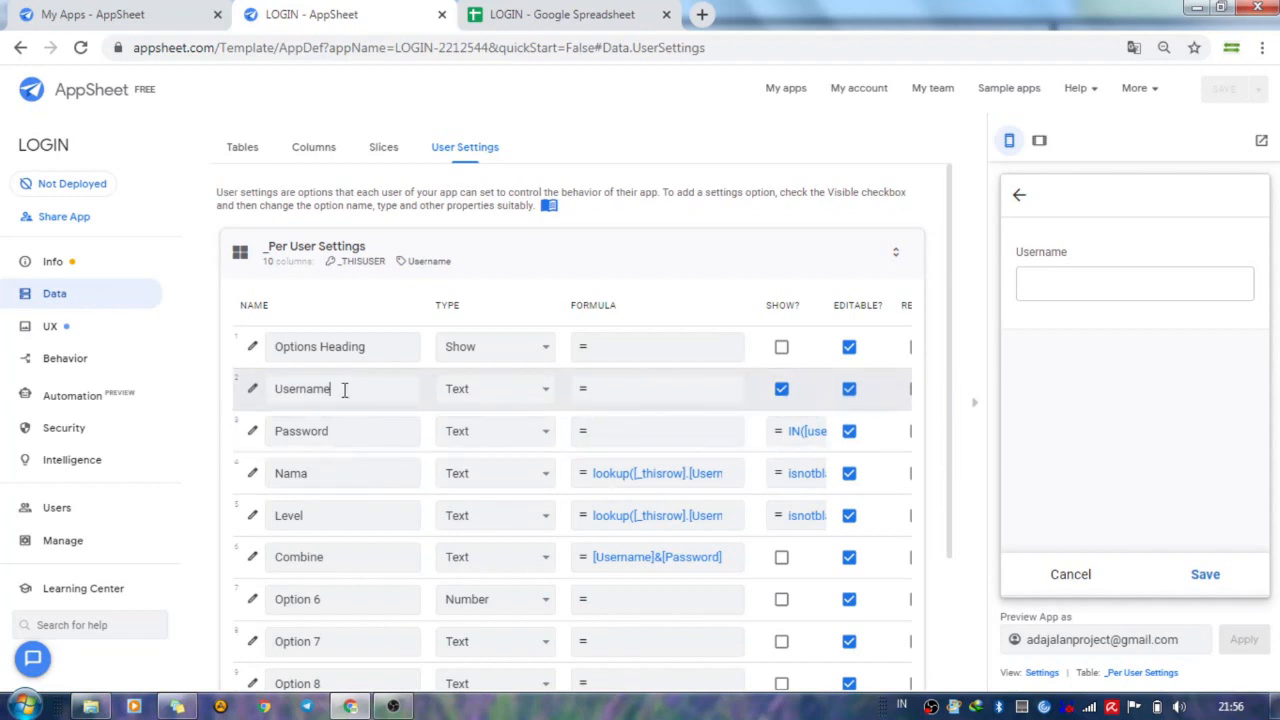
pyautogui.click(328, 474)
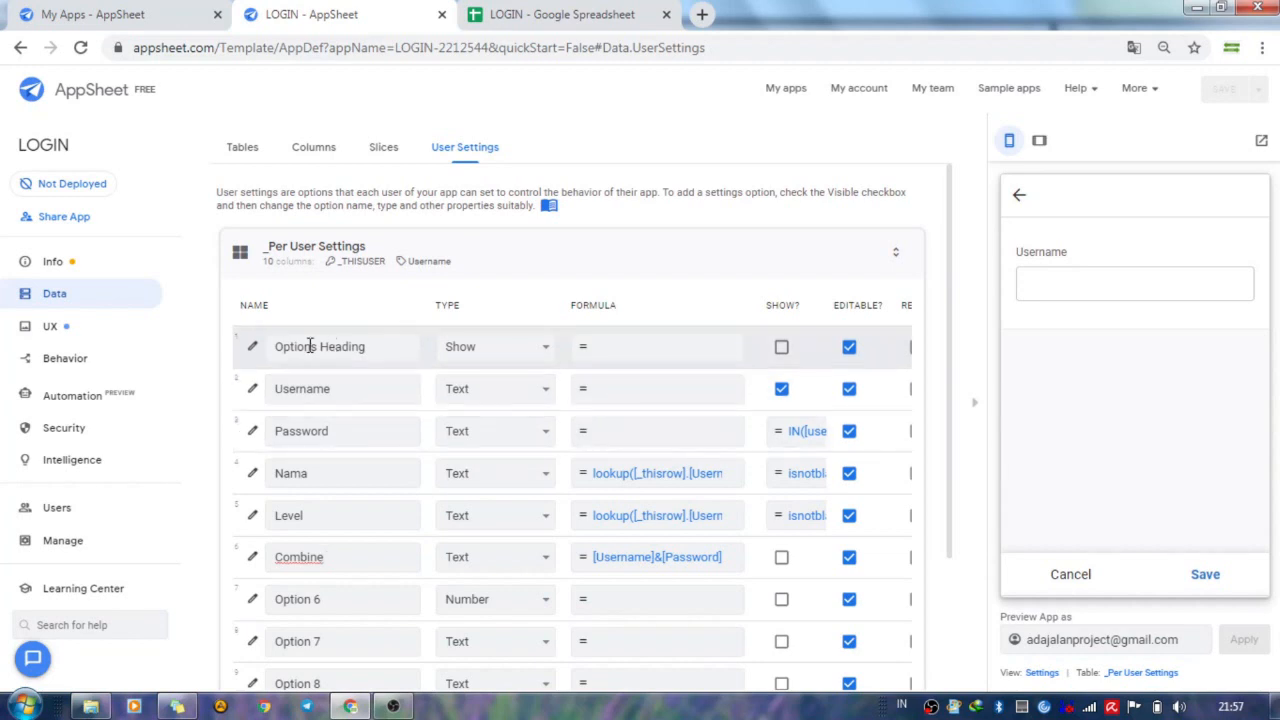
pyautogui.scroll(-3, 270, 345)
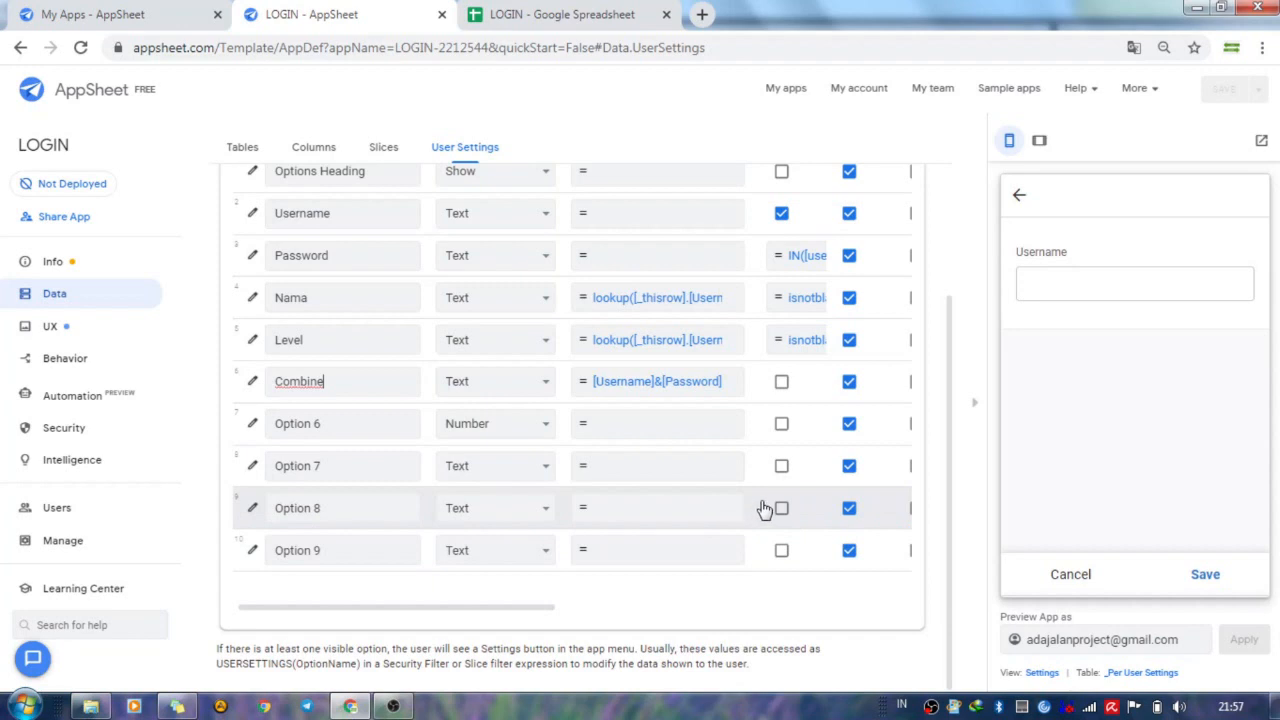
pyautogui.scroll(2, 766, 508)
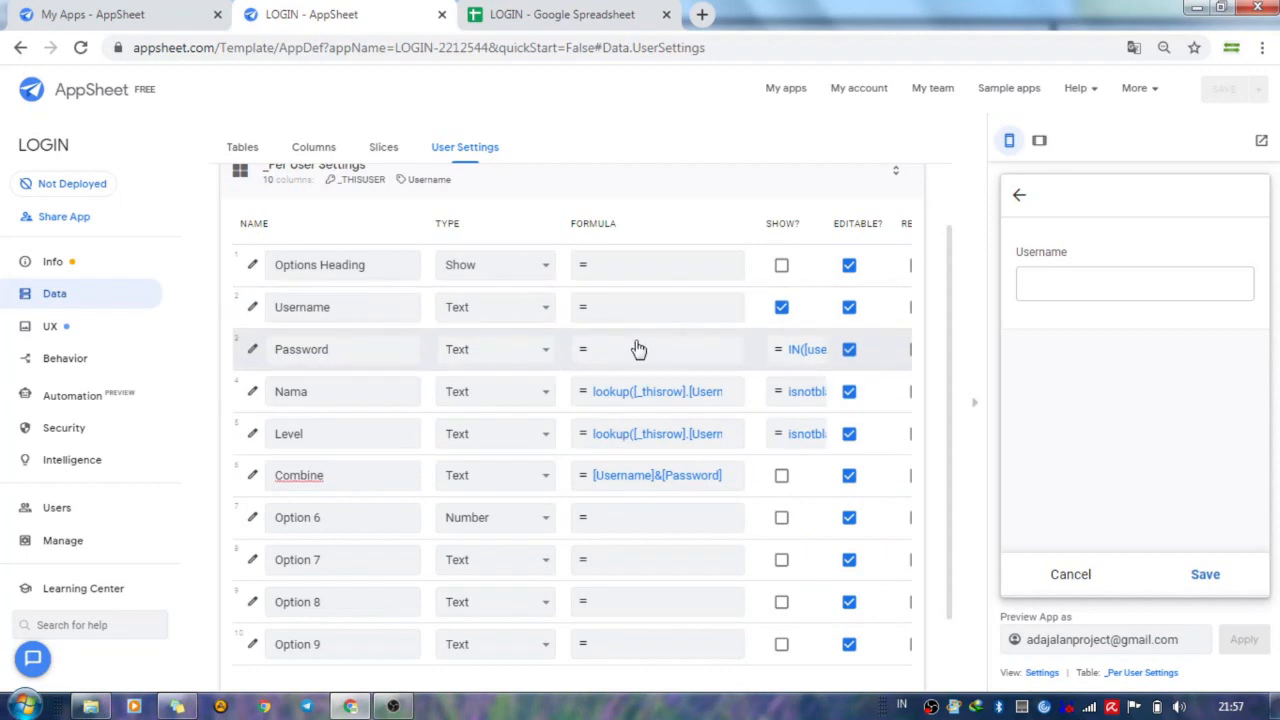
# Open the Username user setting's details and expand its Data Validity and Auto Compute sections.
pyautogui.click(255, 308)
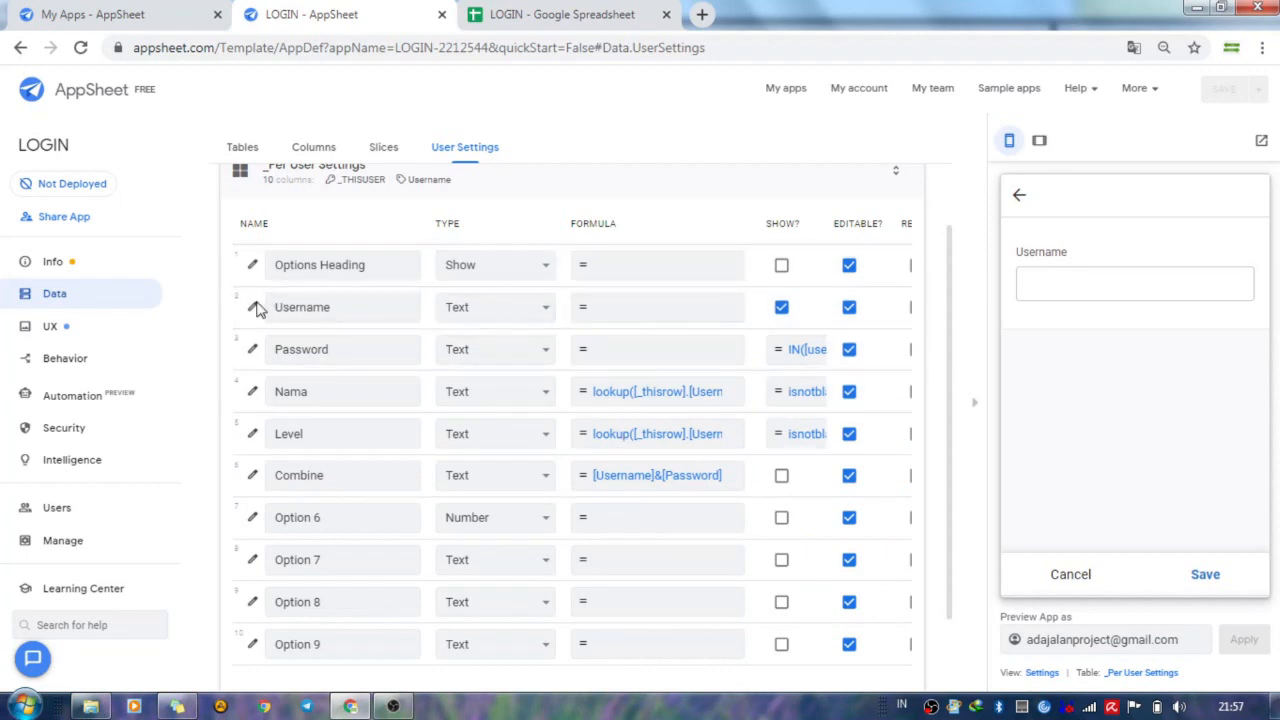
pyautogui.scroll(-1, 546, 391)
pyautogui.click(485, 445)
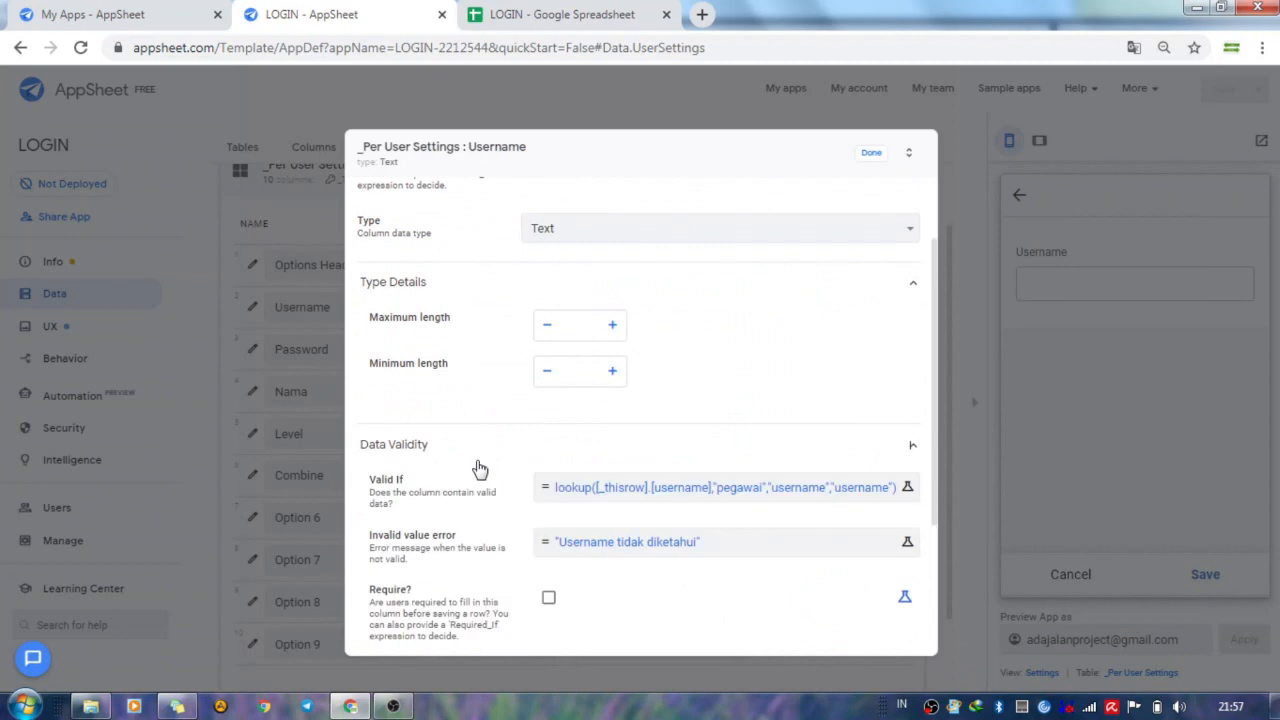
pyautogui.scroll(-2, 477, 466)
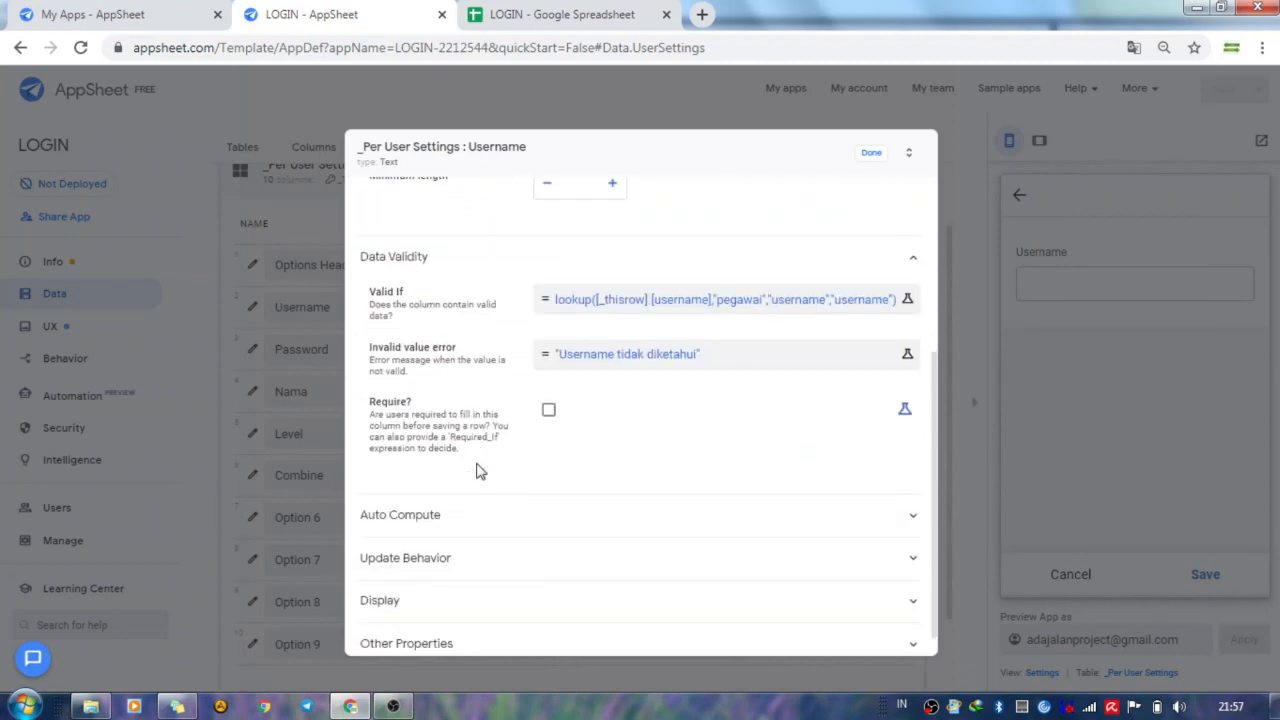
pyautogui.click(504, 526)
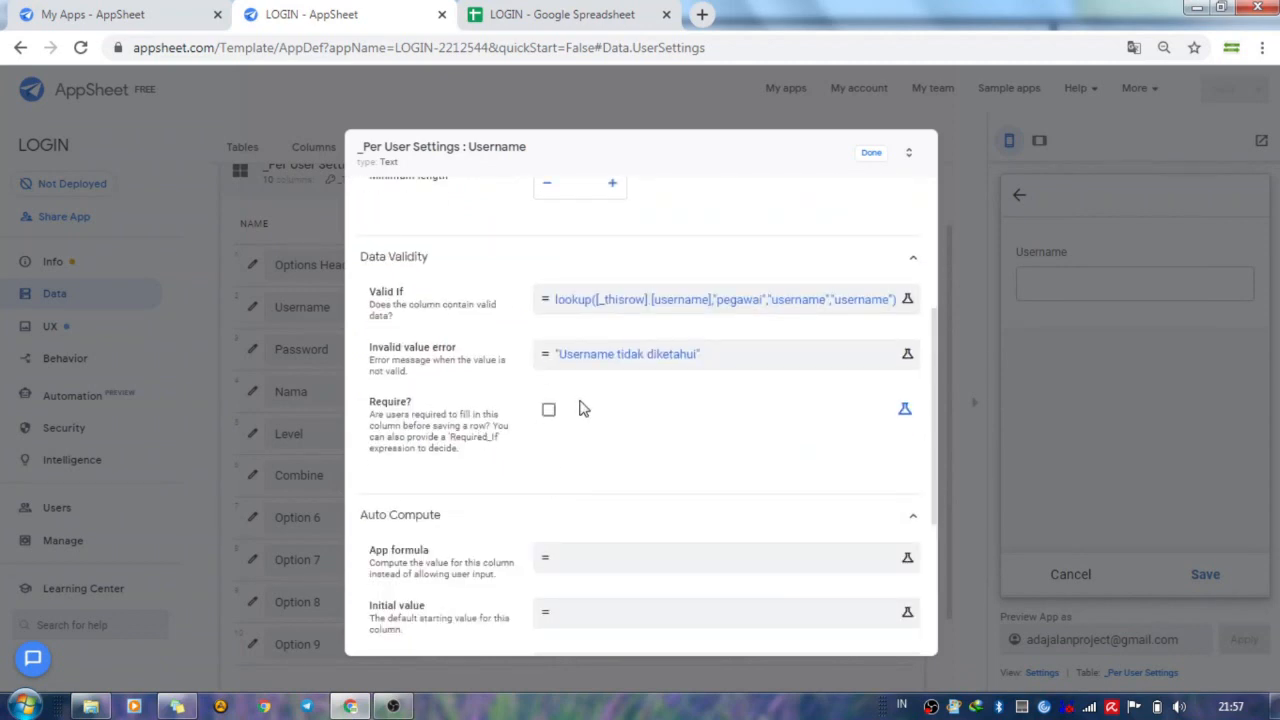
# Examine each argument of the Username setting's Valid If lookup expression, then save the expression.
pyautogui.click(618, 301)
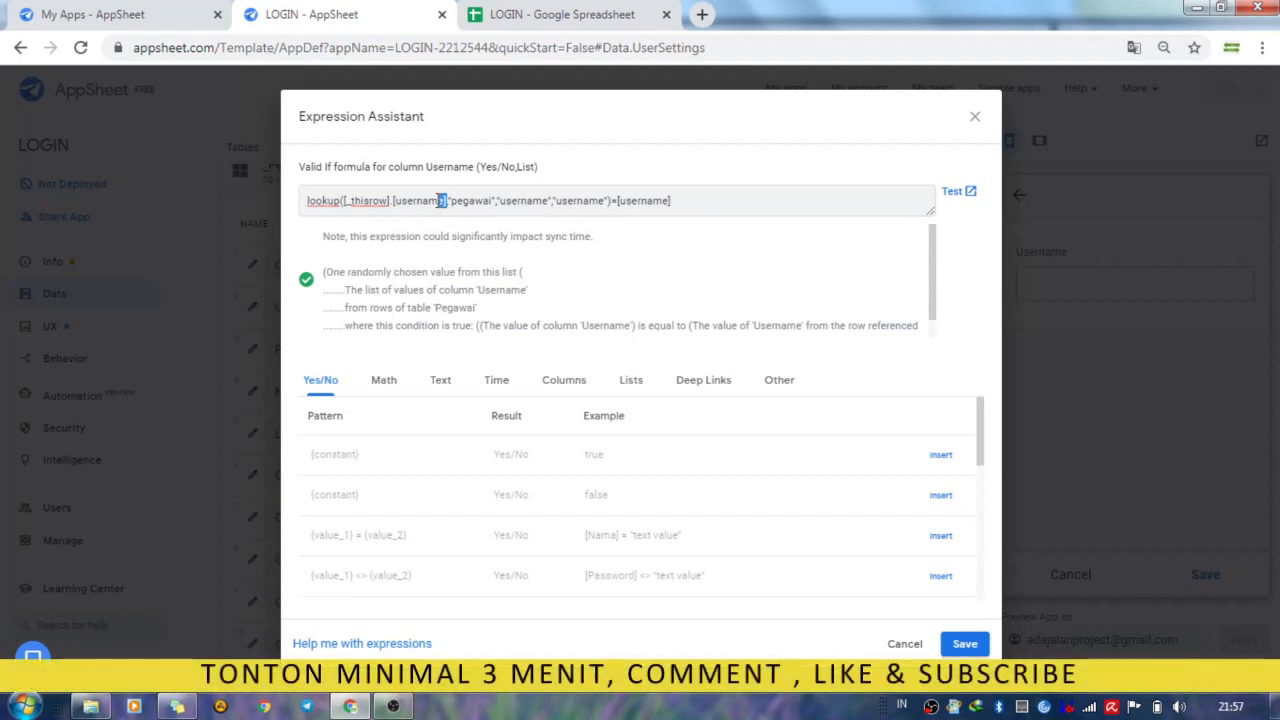
pyautogui.moveTo(440, 200); pyautogui.dragTo(446, 207)
pyautogui.click(494, 201)
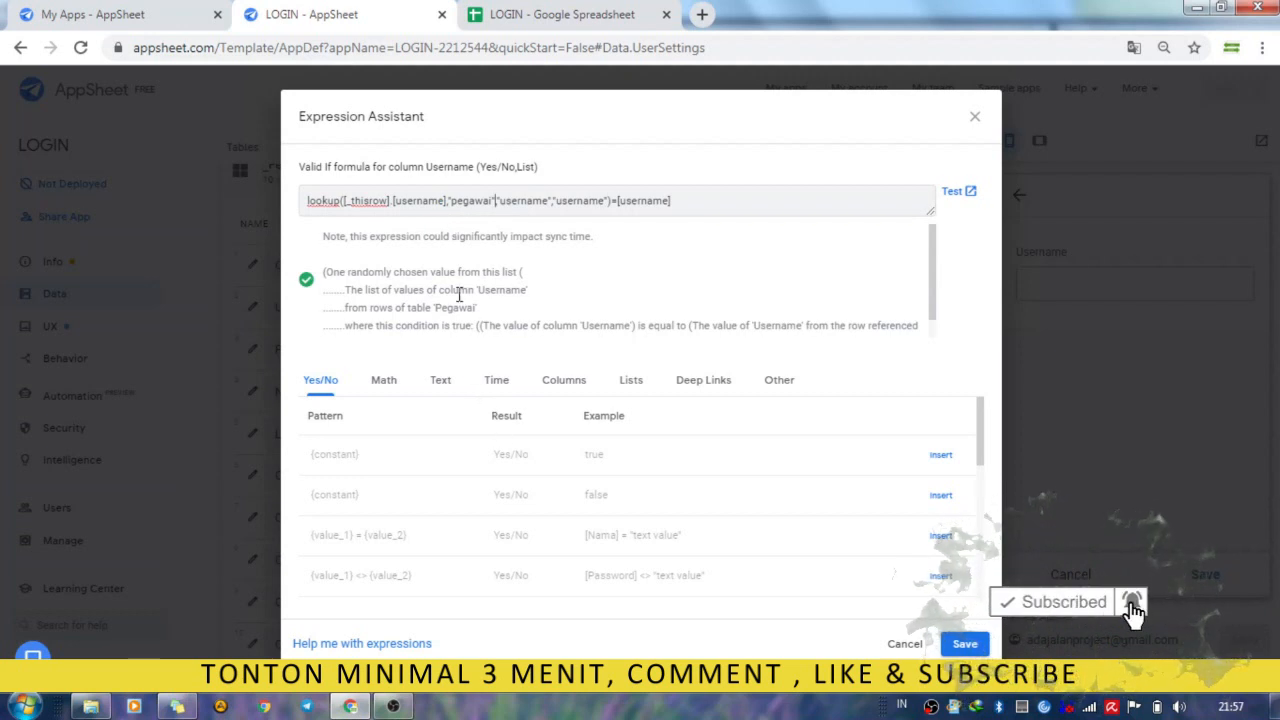
pyautogui.moveTo(451, 203); pyautogui.dragTo(493, 216)
pyautogui.click(487, 212)
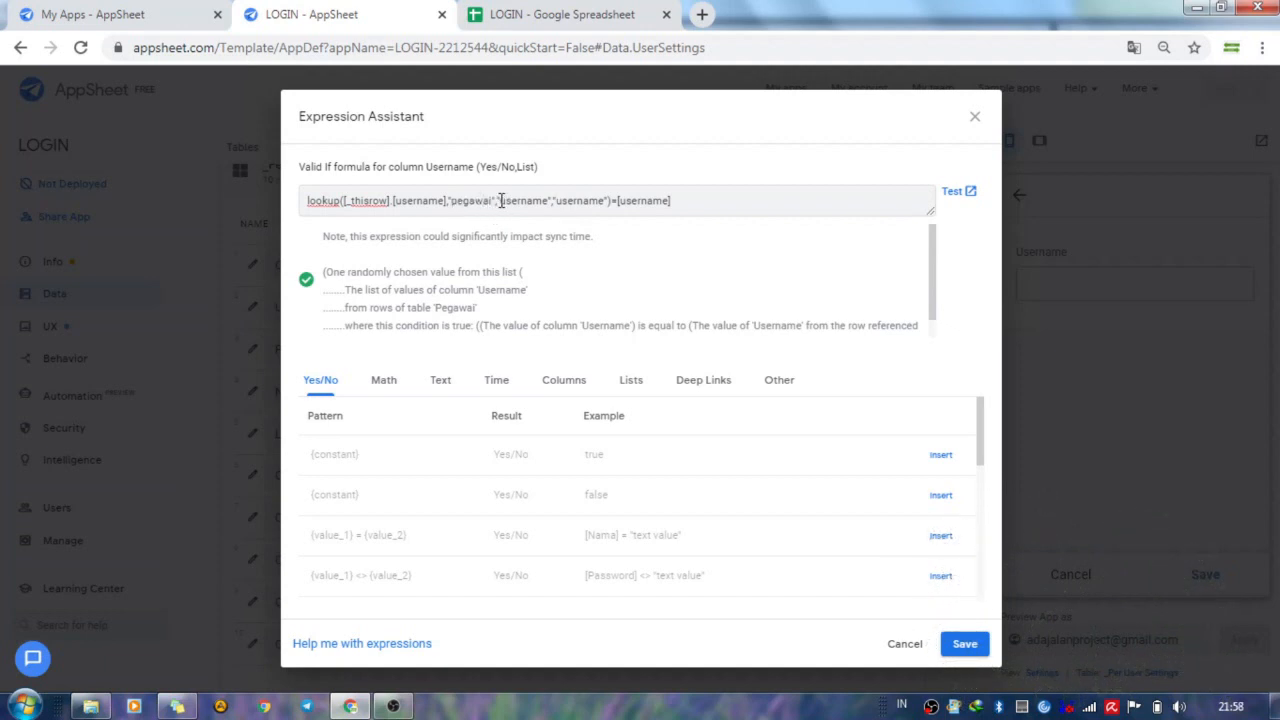
pyautogui.moveTo(503, 200); pyautogui.dragTo(548, 210)
pyautogui.click(586, 203)
pyautogui.moveTo(557, 201); pyautogui.dragTo(677, 206)
pyautogui.click(963, 648)
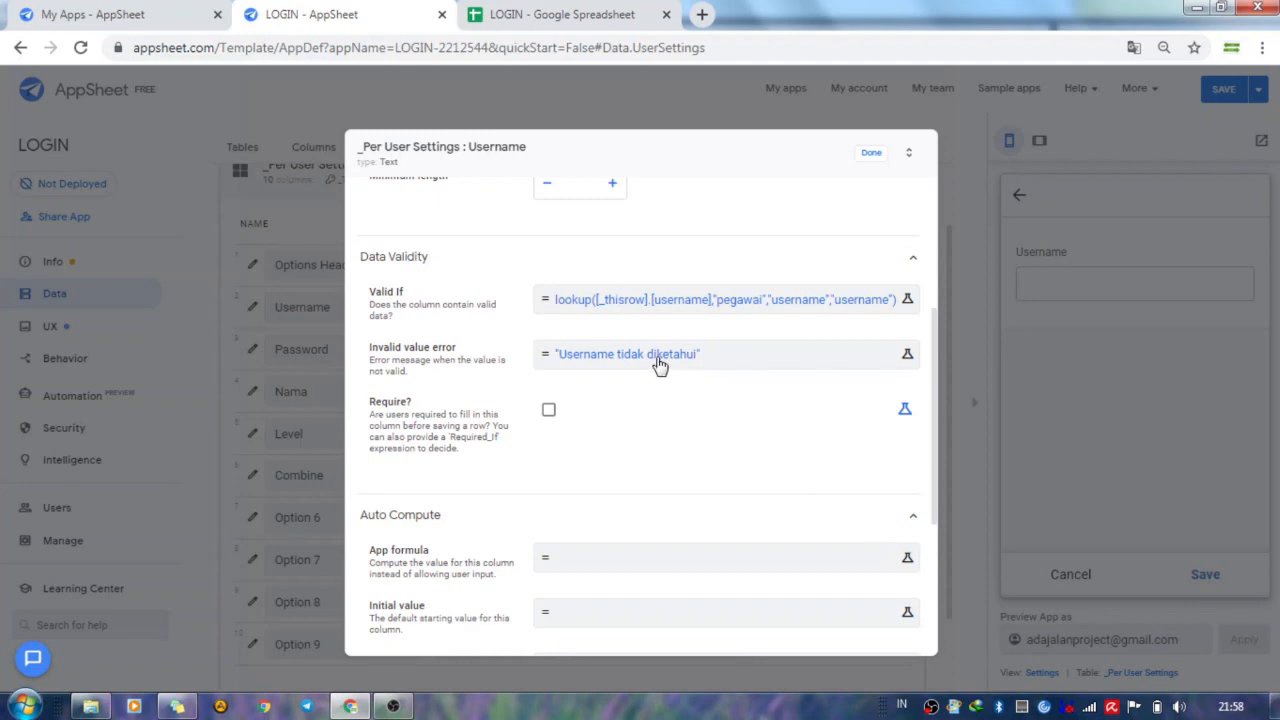
# Examine the Username setting's invalid value error expression, then close the expression and the setting's details.
pyautogui.click(658, 364)
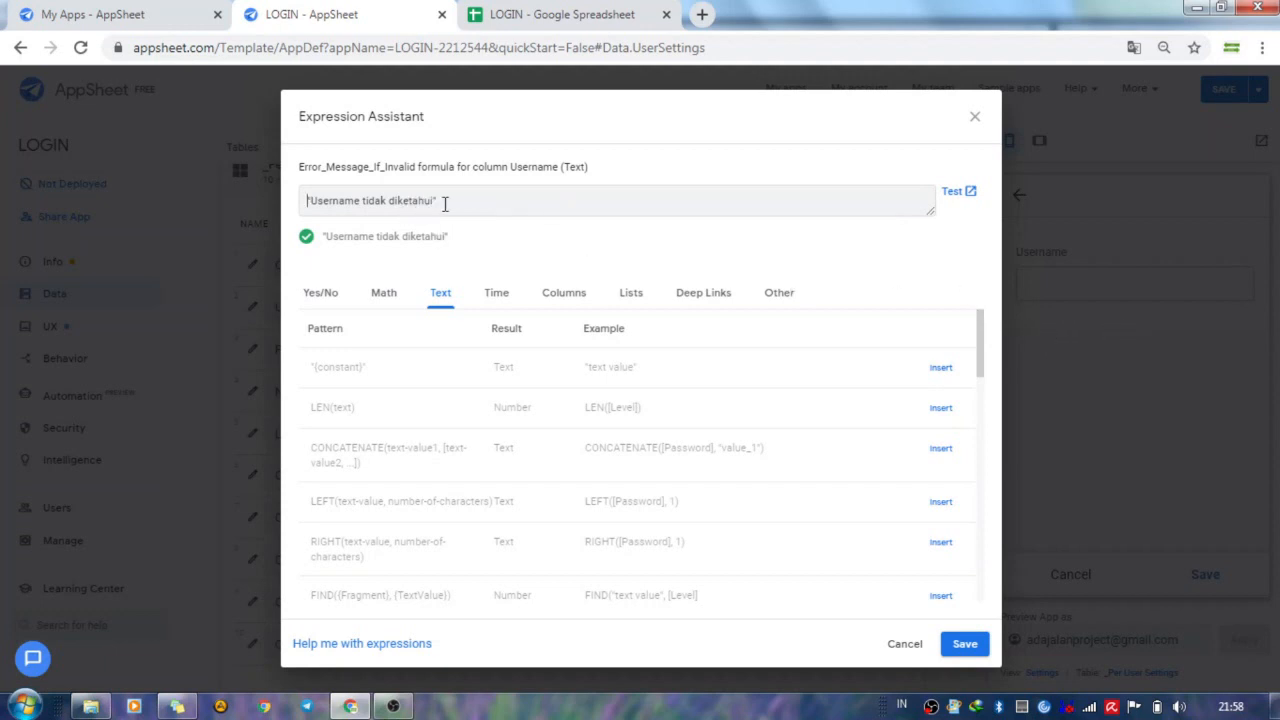
pyautogui.click(975, 117)
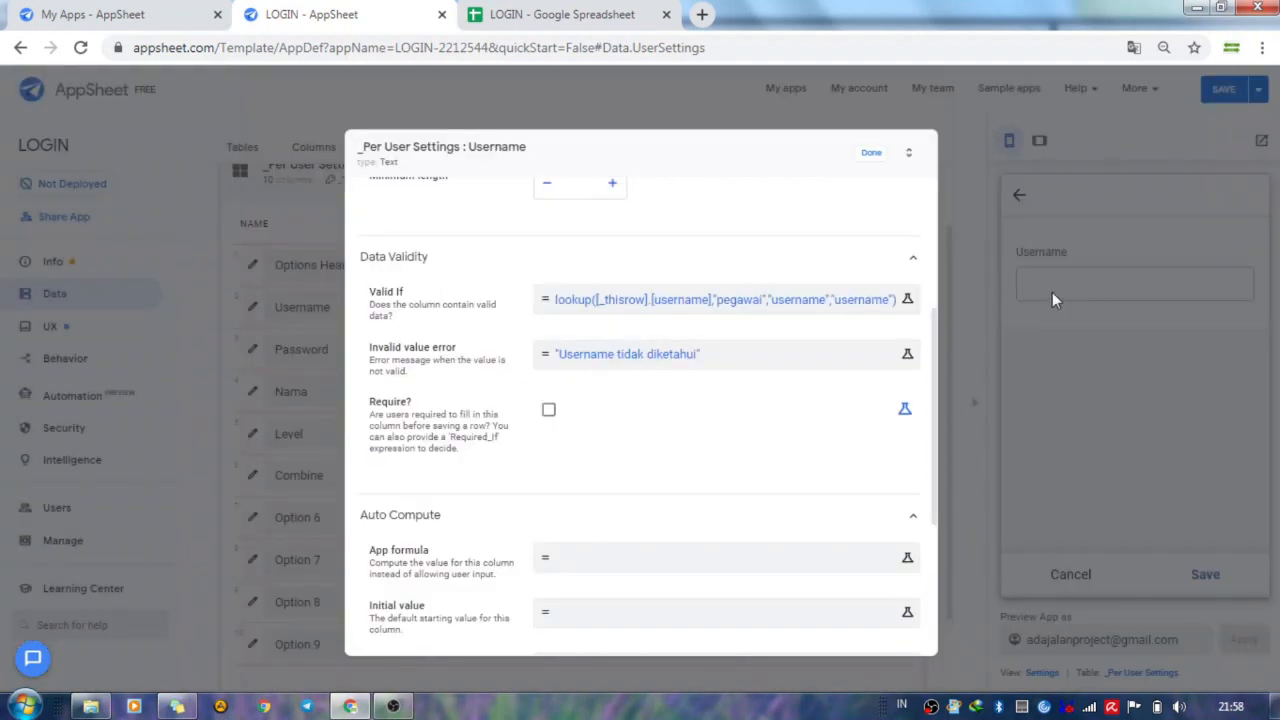
pyautogui.click(873, 155)
# Switch to the LOGIN spreadsheet and select the usernames in B2:B5 on the Pegawai sheet.
pyautogui.click(606, 24)
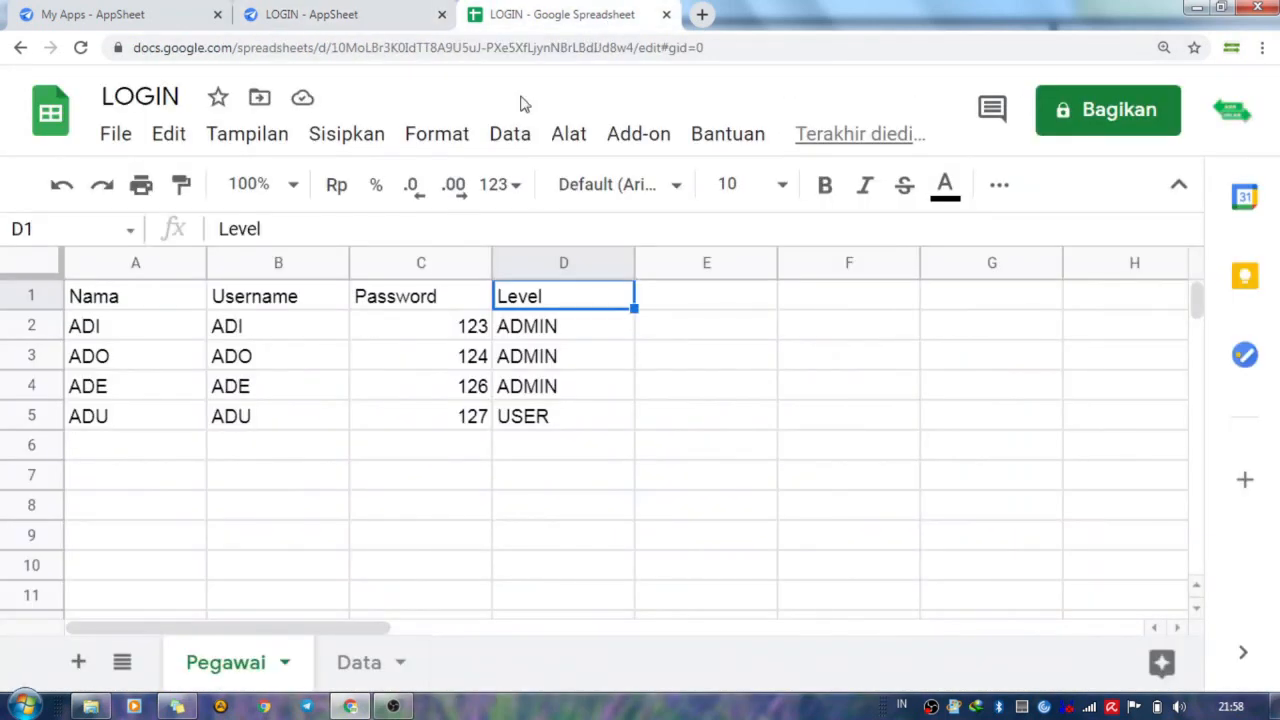
pyautogui.click(281, 333)
pyautogui.moveTo(281, 333); pyautogui.dragTo(291, 416)
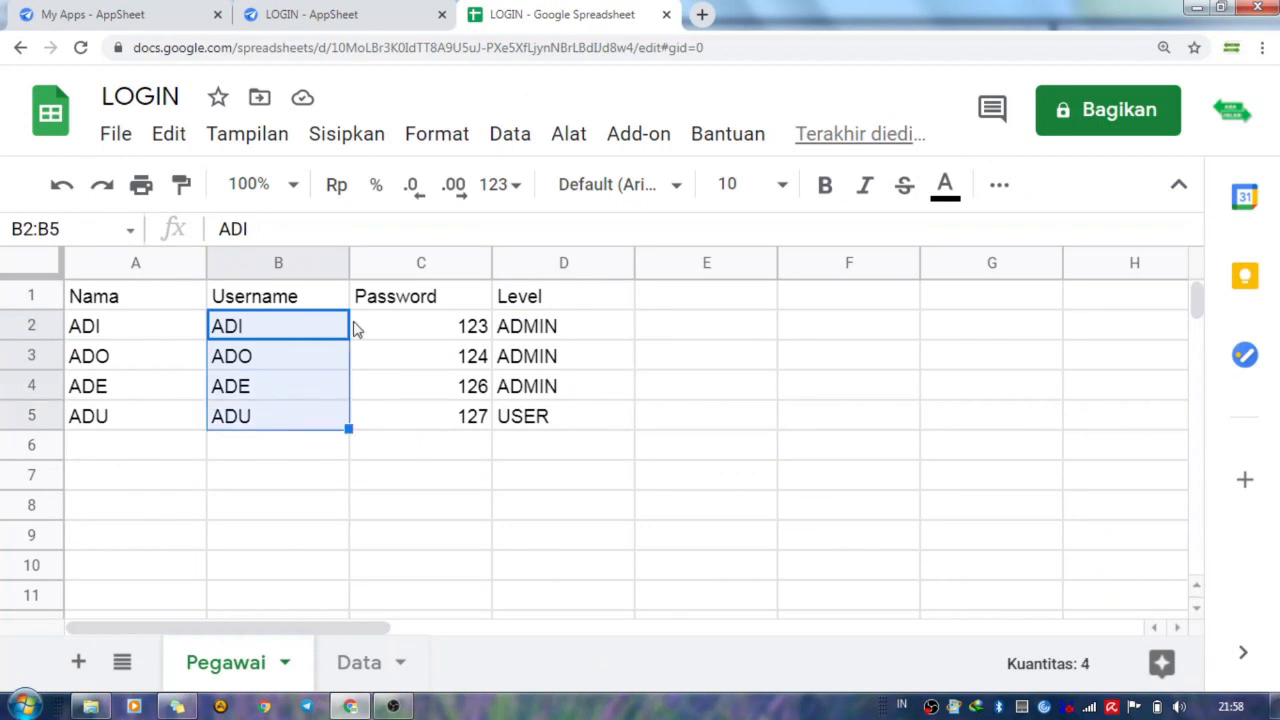
# Switch to the AppSheet editor and test the preview's login form with a username that is not in the Pegawai table.
pyautogui.click(371, 26)
pyautogui.click(1084, 285)
pyautogui.write('TONO')
pyautogui.click(1084, 322)
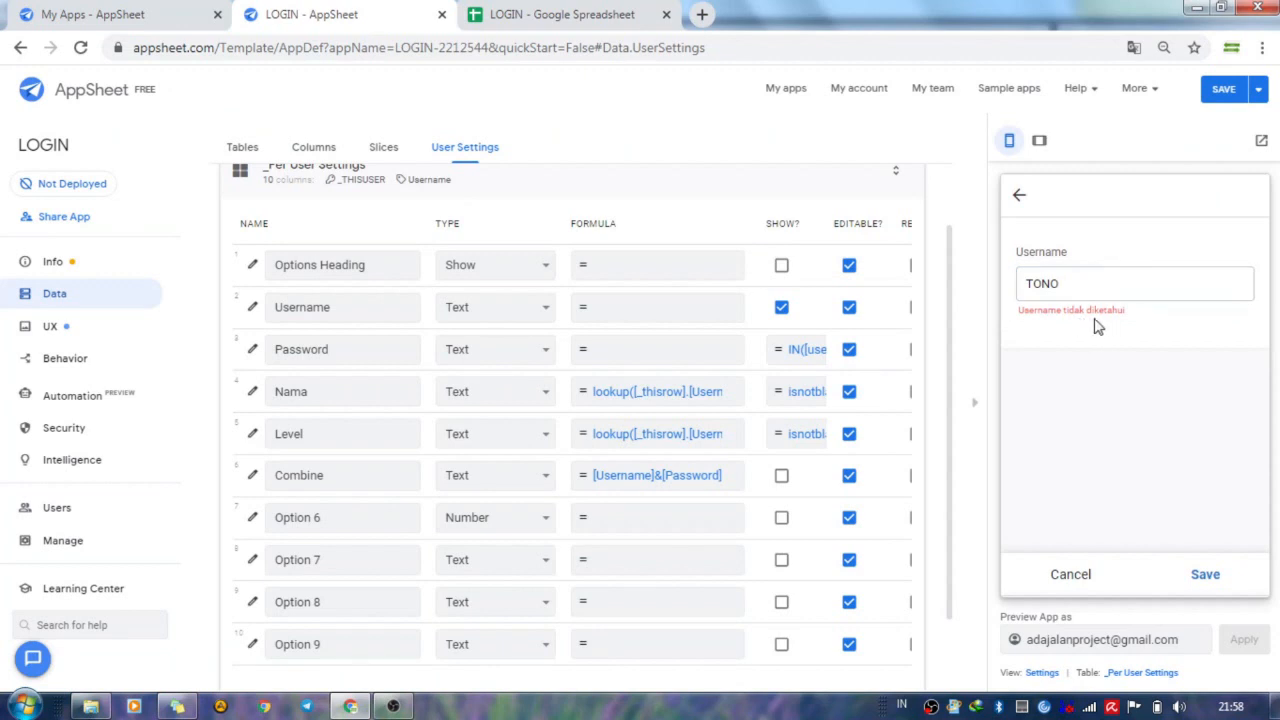
# Check the usernames in the LOGIN spreadsheet, then enter the first listed one as Username in the AppSheet preview's login form.
pyautogui.click(627, 16)
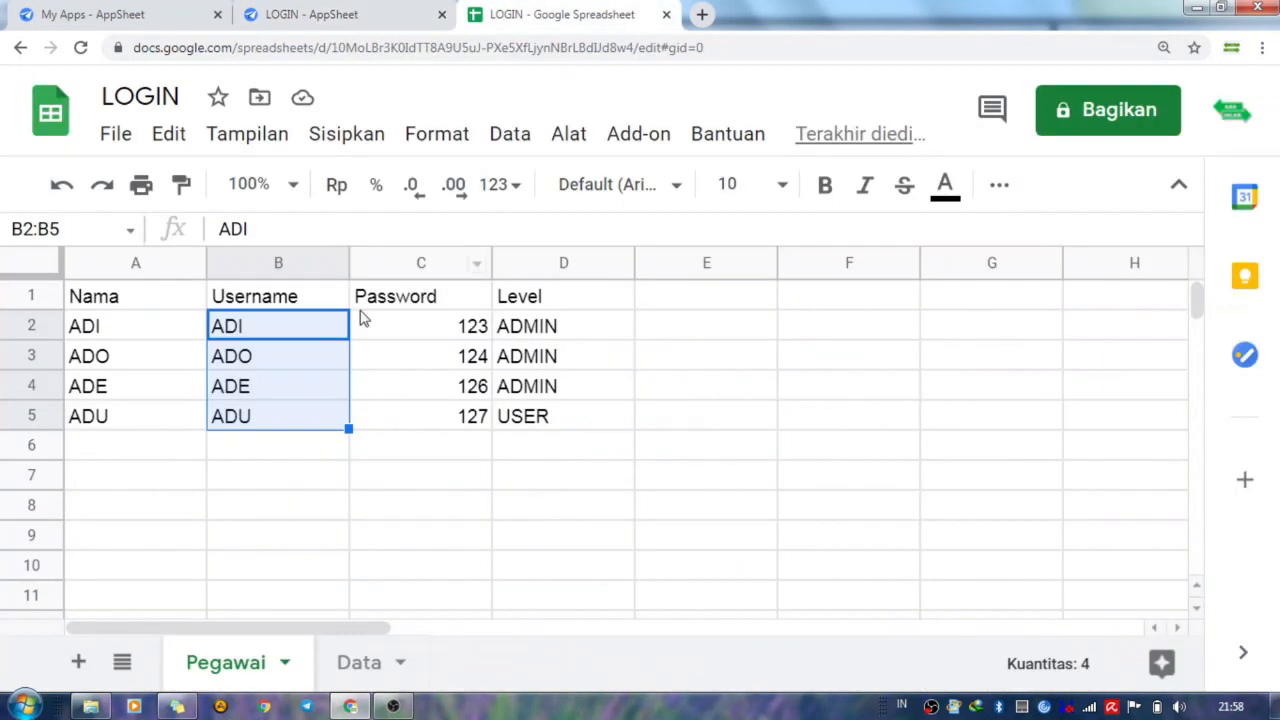
pyautogui.click(327, 14)
pyautogui.doubleClick(1090, 280)
pyautogui.write('A')
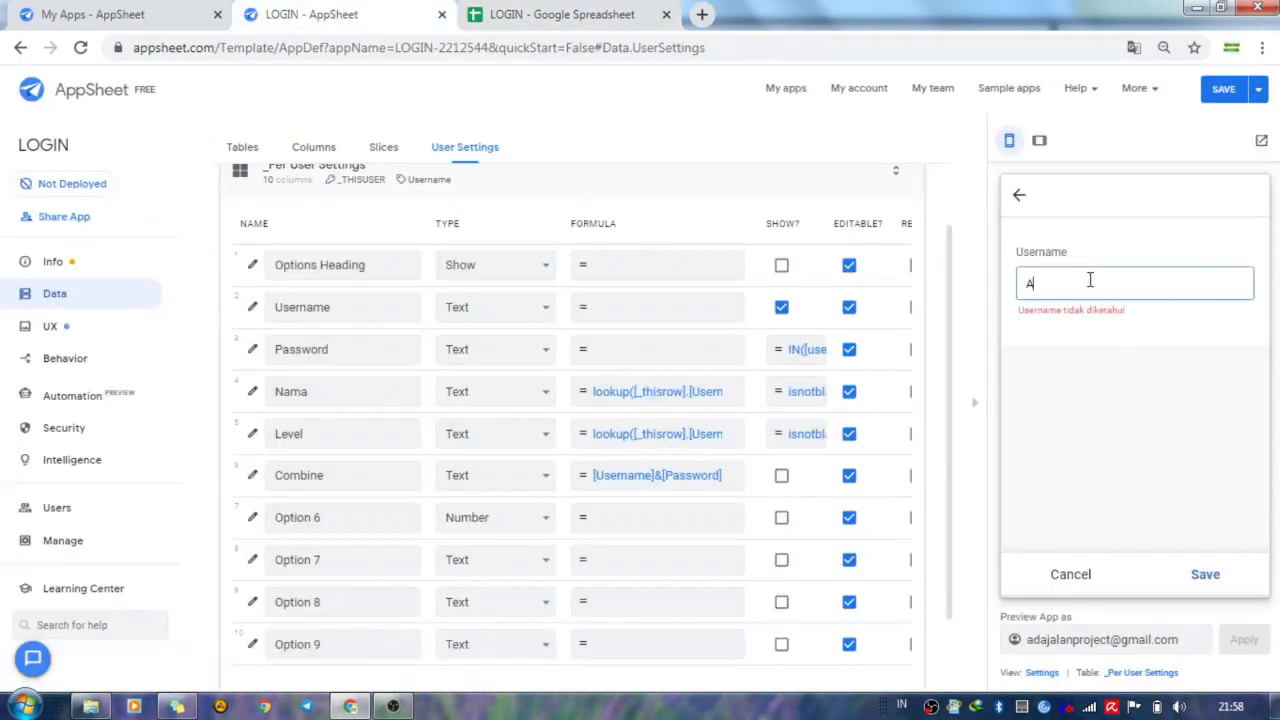
pyautogui.write('DI')
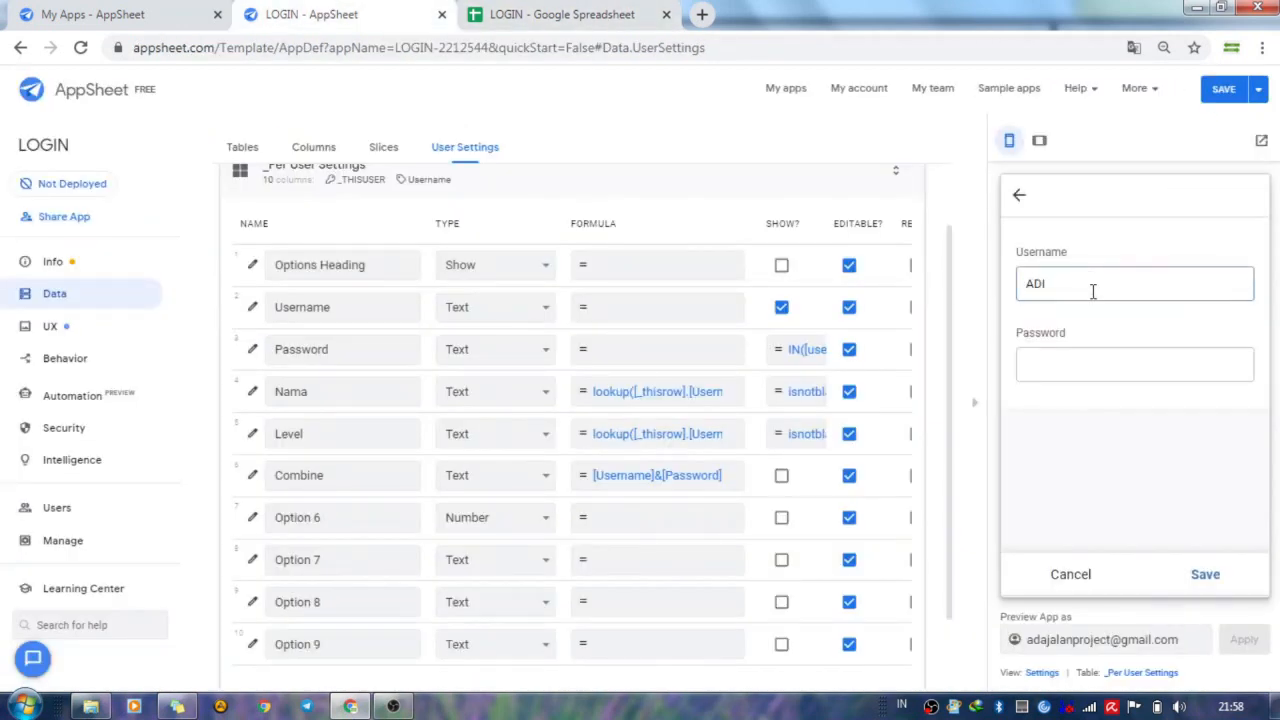
pyautogui.click(1068, 369)
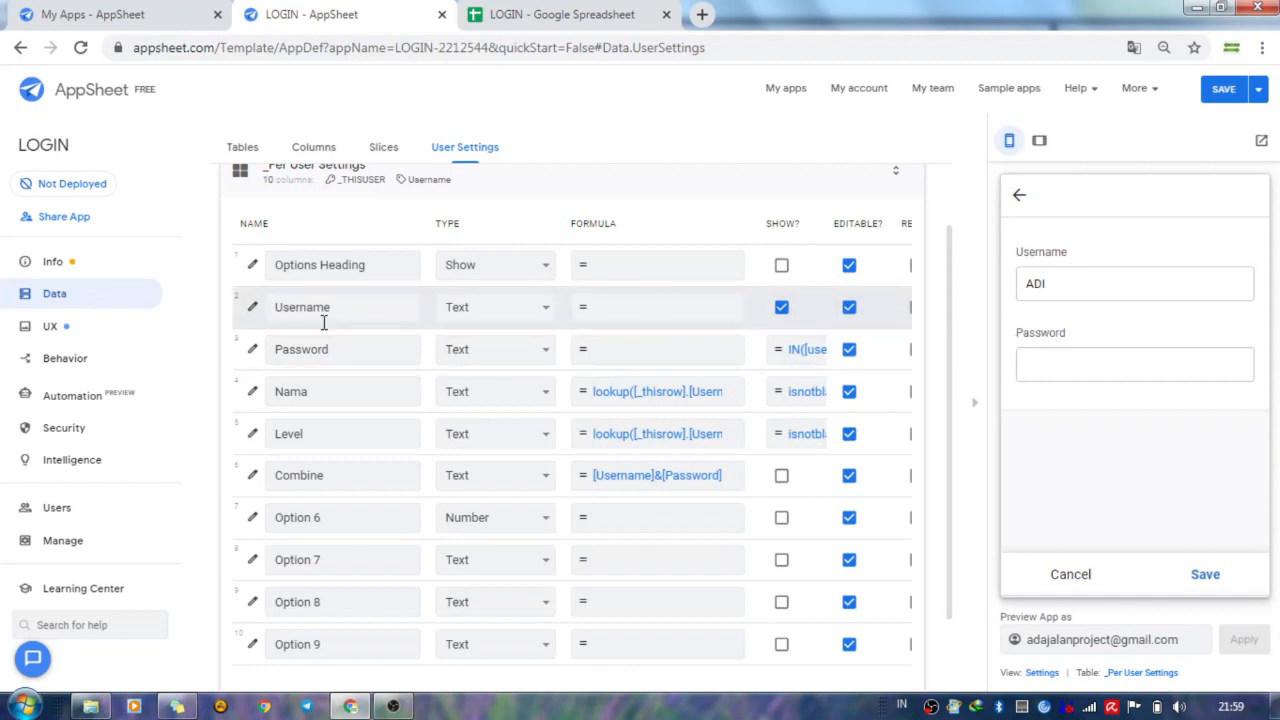
# Examine the Password user setting's Show? expression, then close the expression and the setting's details.
pyautogui.click(253, 352)
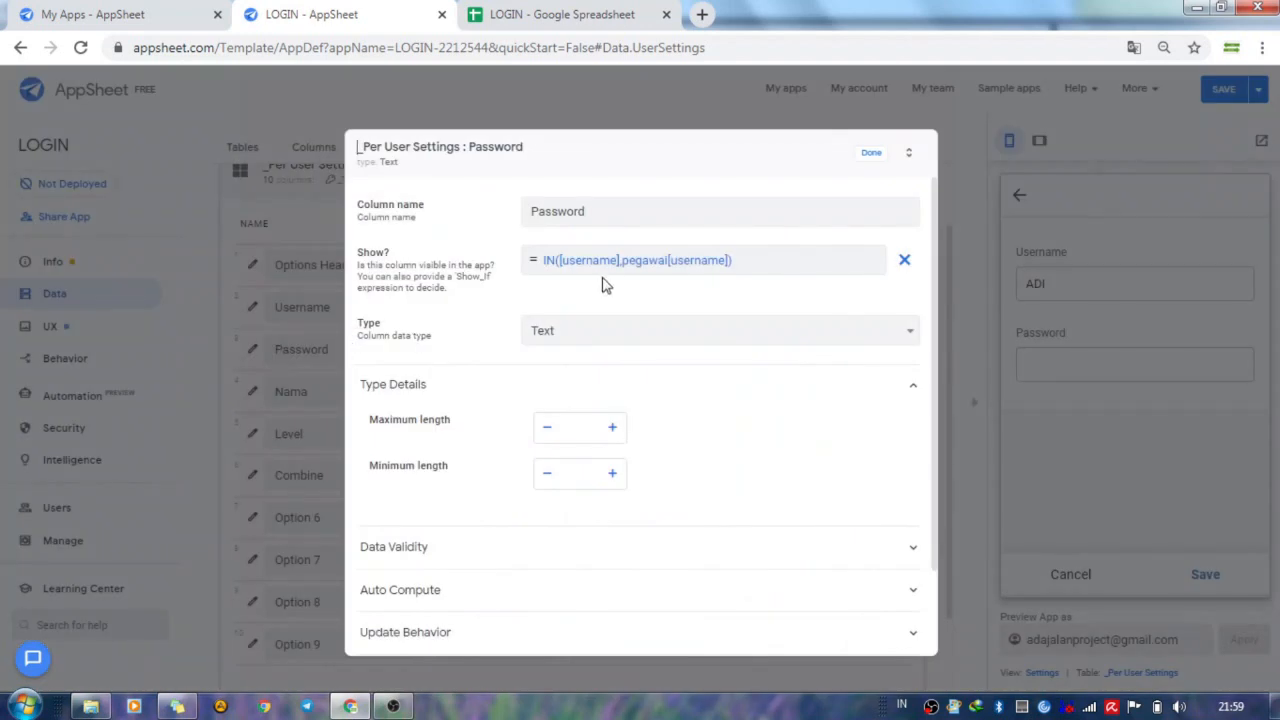
pyautogui.click(771, 264)
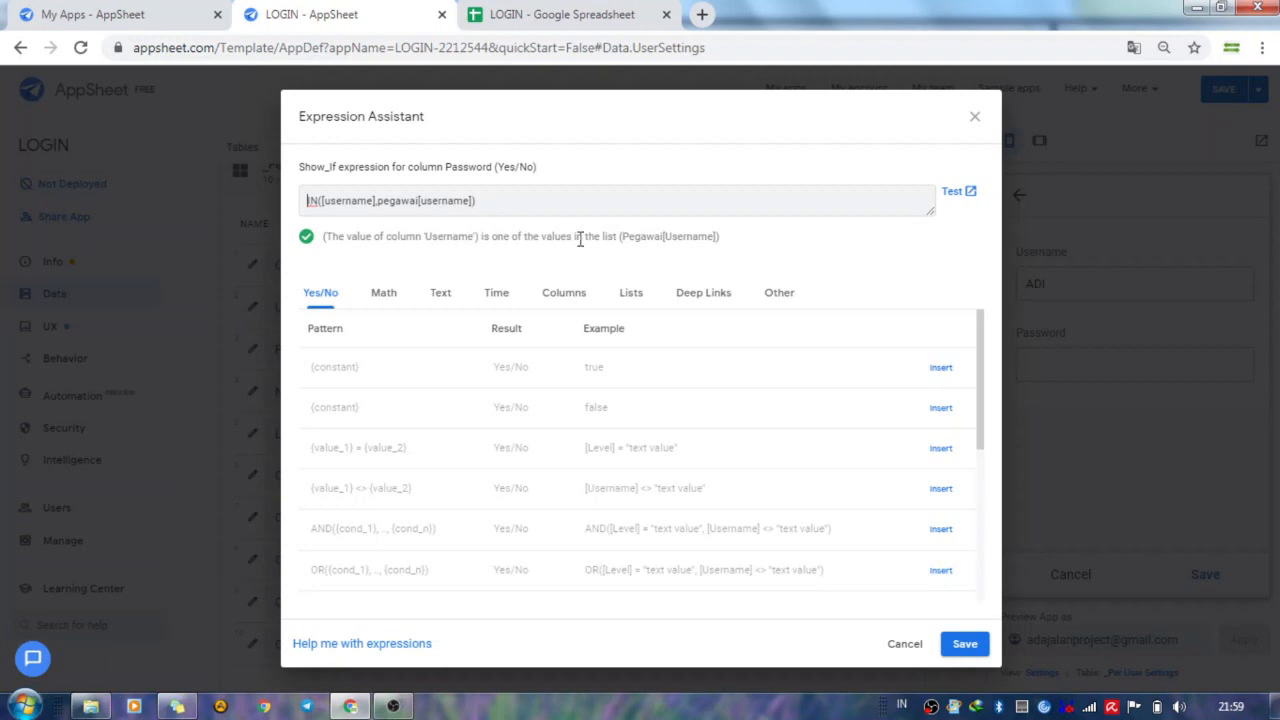
pyautogui.click(975, 117)
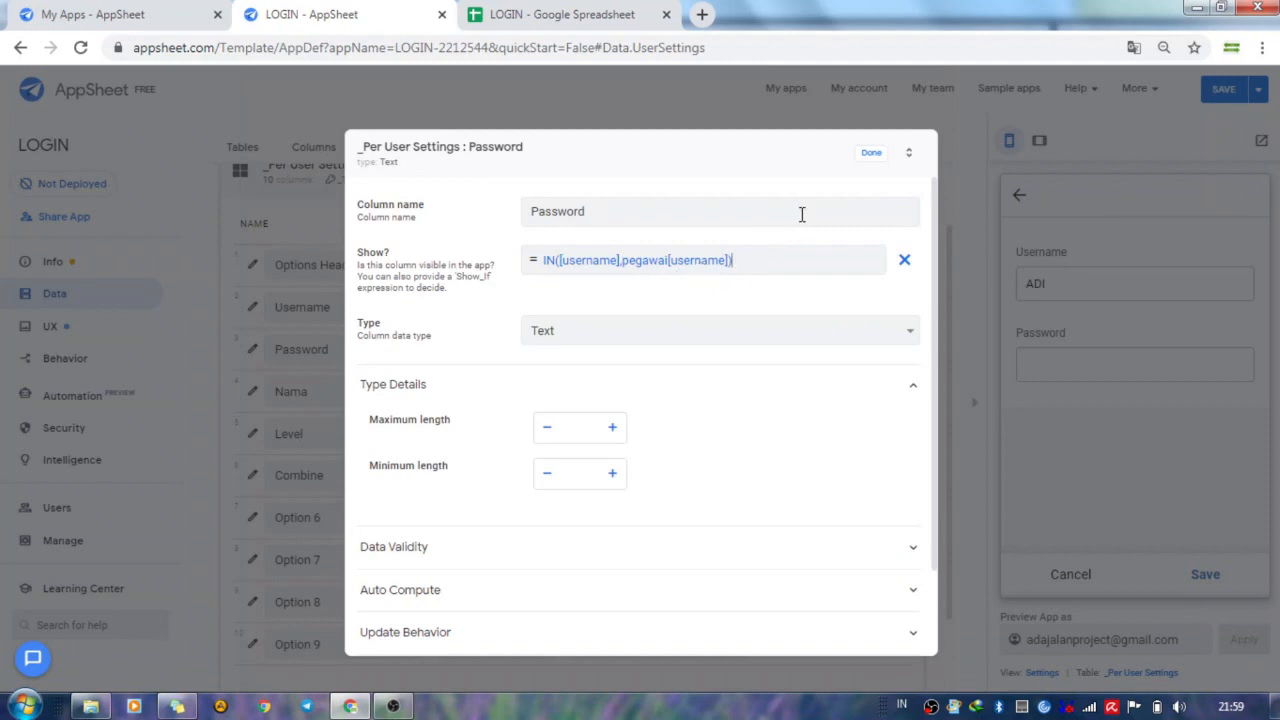
pyautogui.click(871, 158)
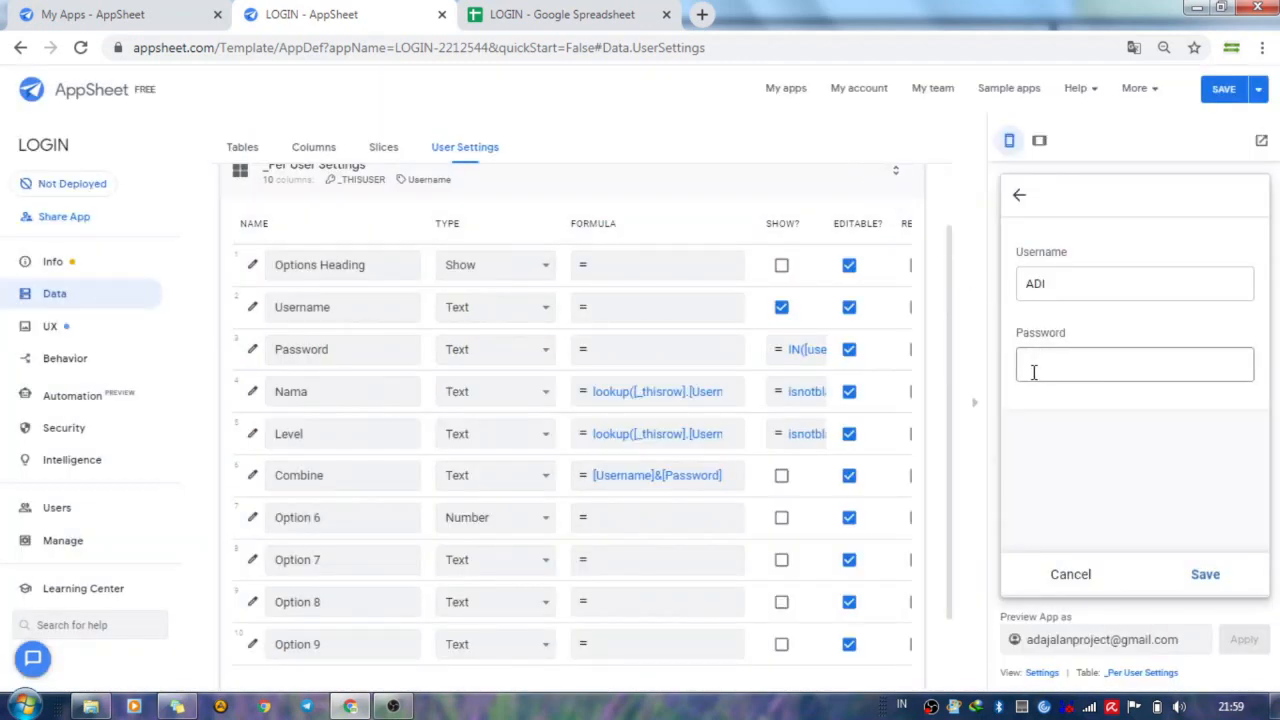
# Examine the Password user setting's Valid If expression under Data Validity, then save the expression and close the setting's details.
pyautogui.click(251, 358)
pyautogui.scroll(-1, 540, 406)
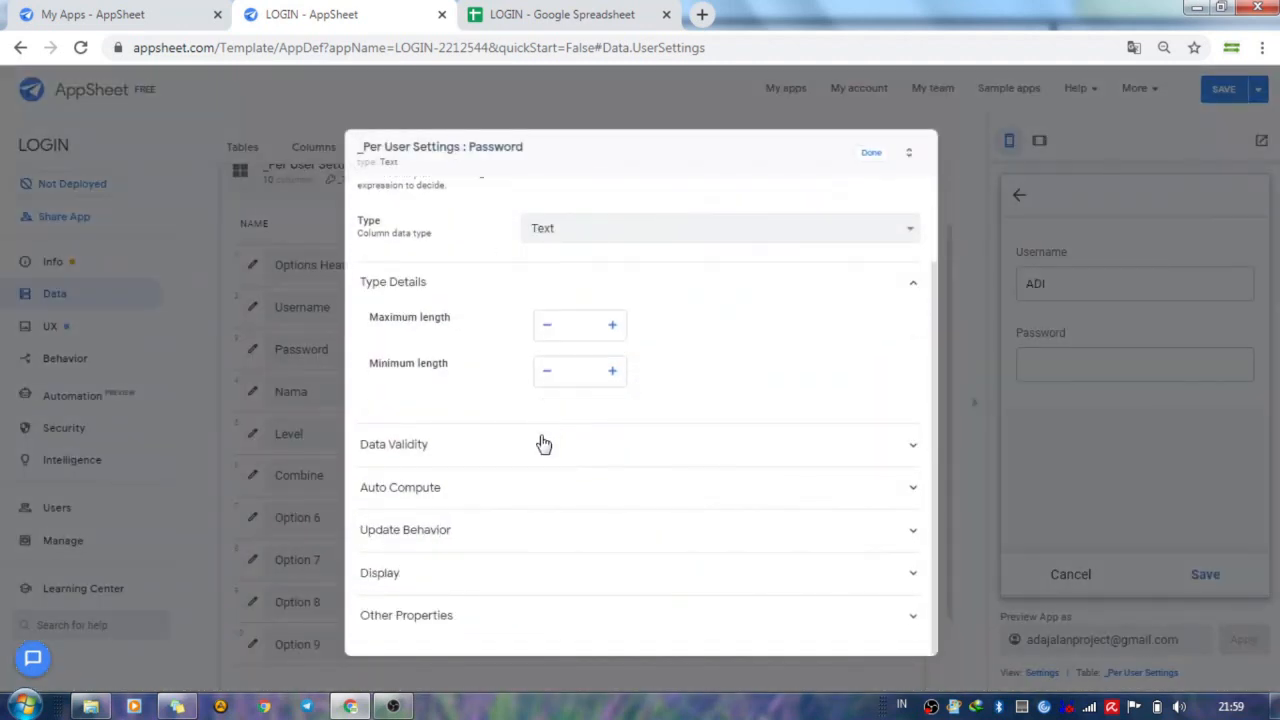
pyautogui.click(540, 443)
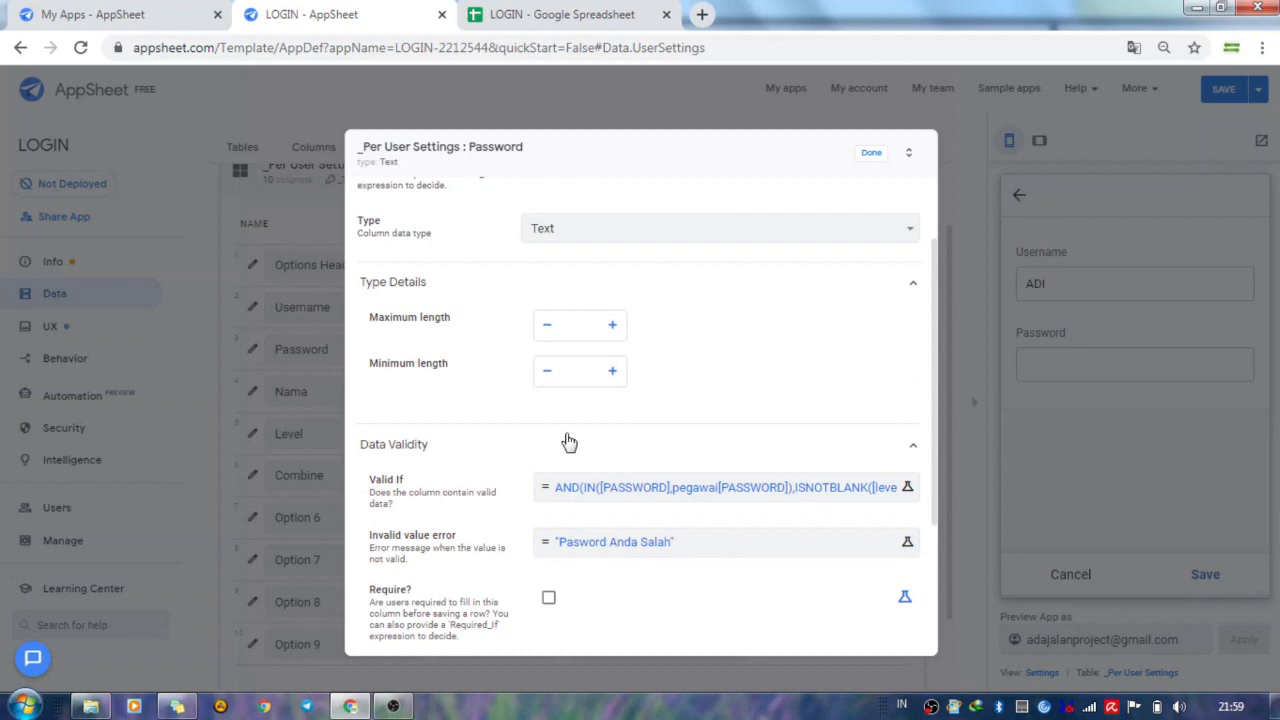
pyautogui.scroll(-1, 571, 443)
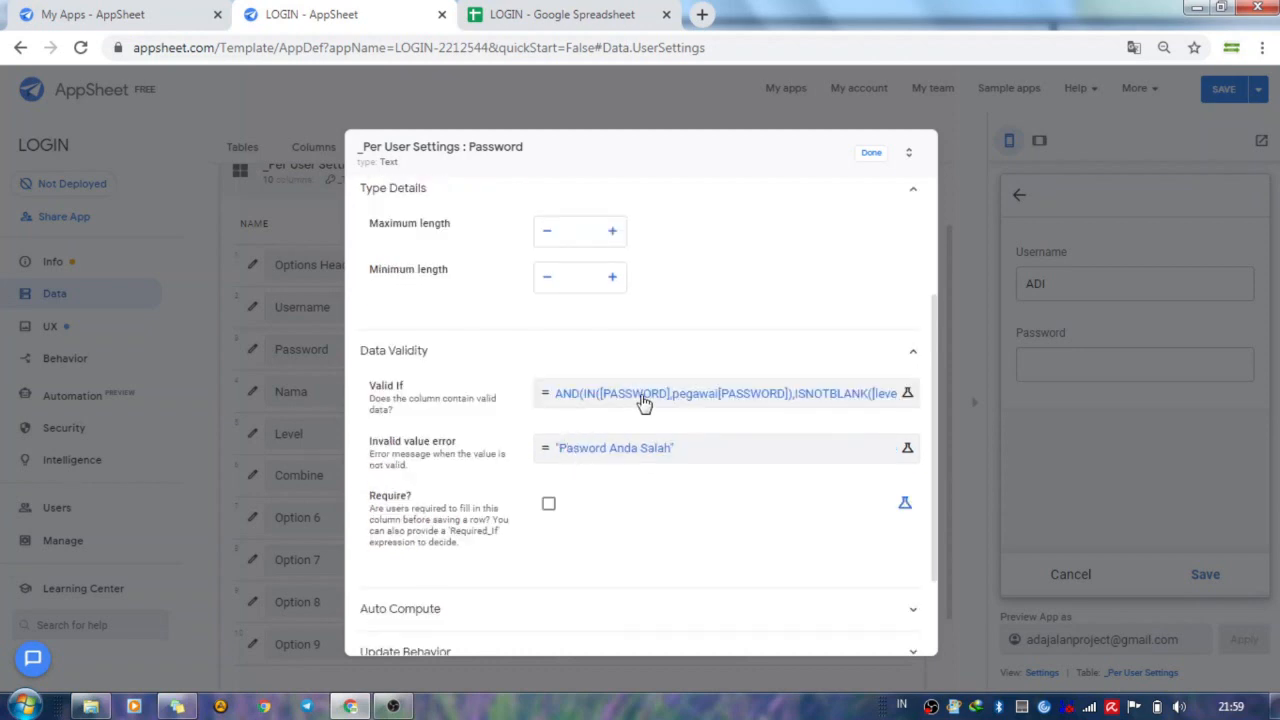
pyautogui.click(644, 402)
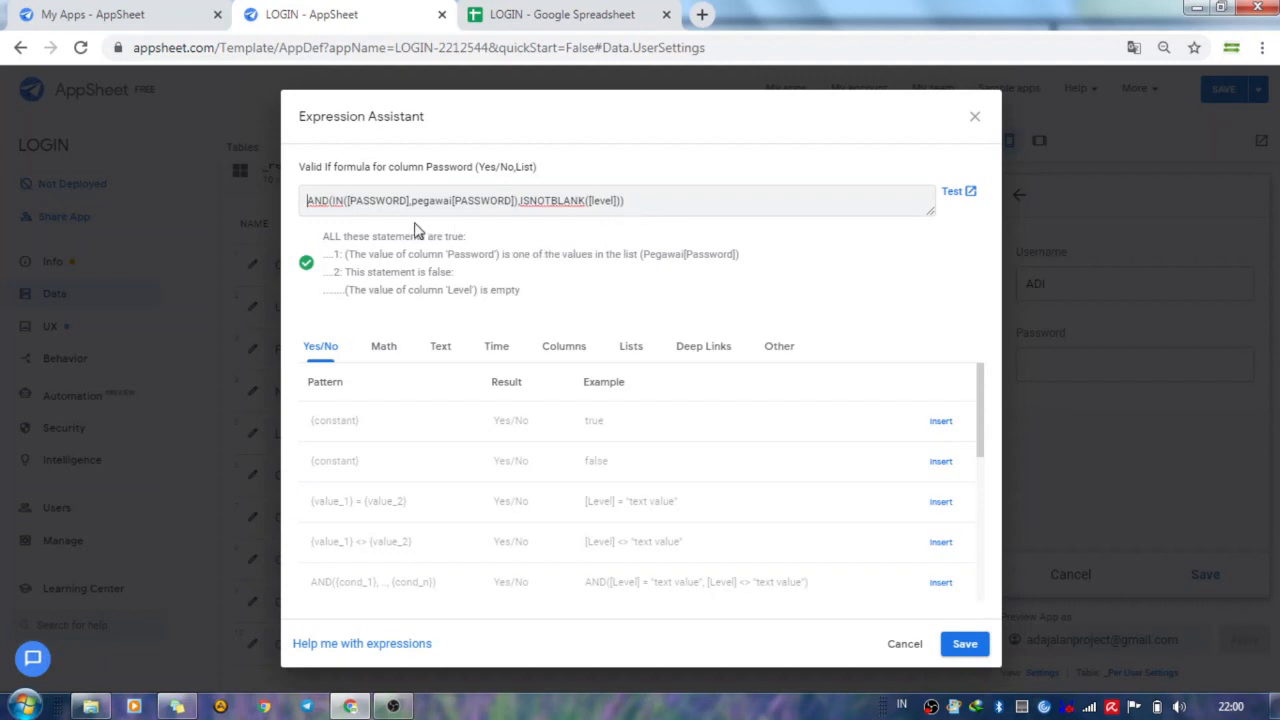
pyautogui.click(963, 646)
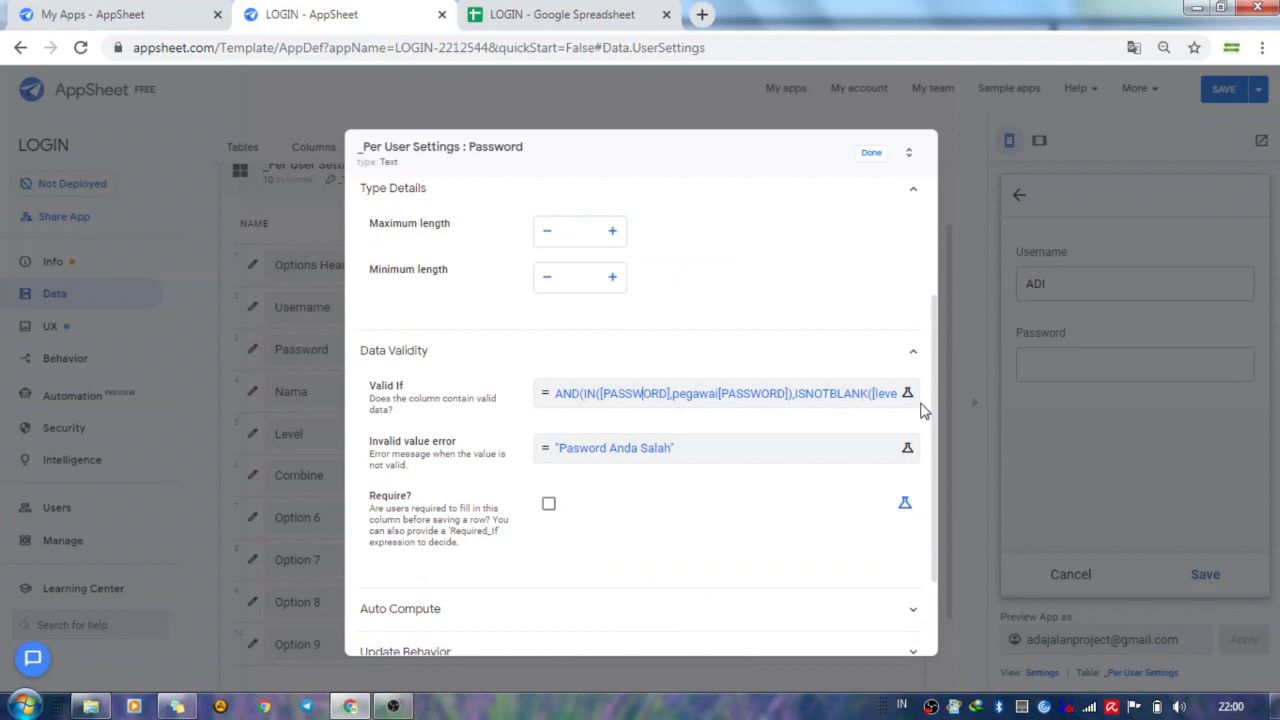
pyautogui.click(871, 153)
# Test the preview's login form with an incorrect value in the Password field.
pyautogui.click(1056, 352)
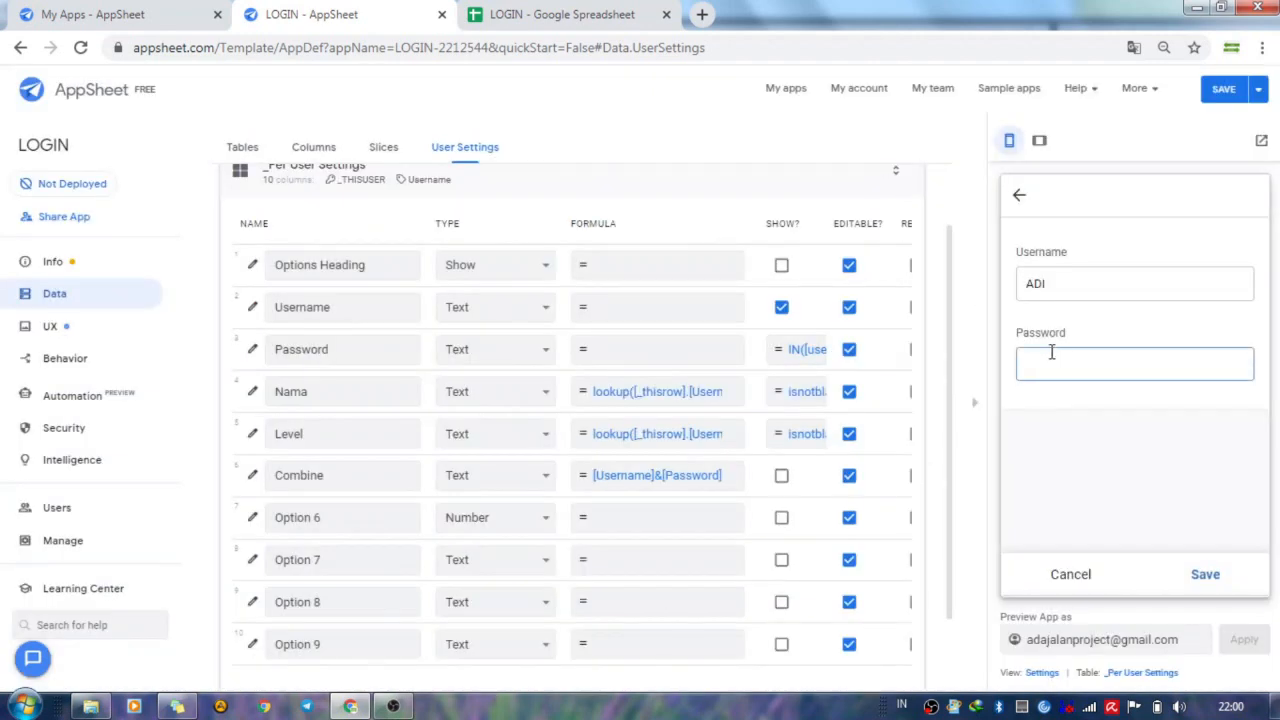
pyautogui.write('12')
pyautogui.click(1070, 425)
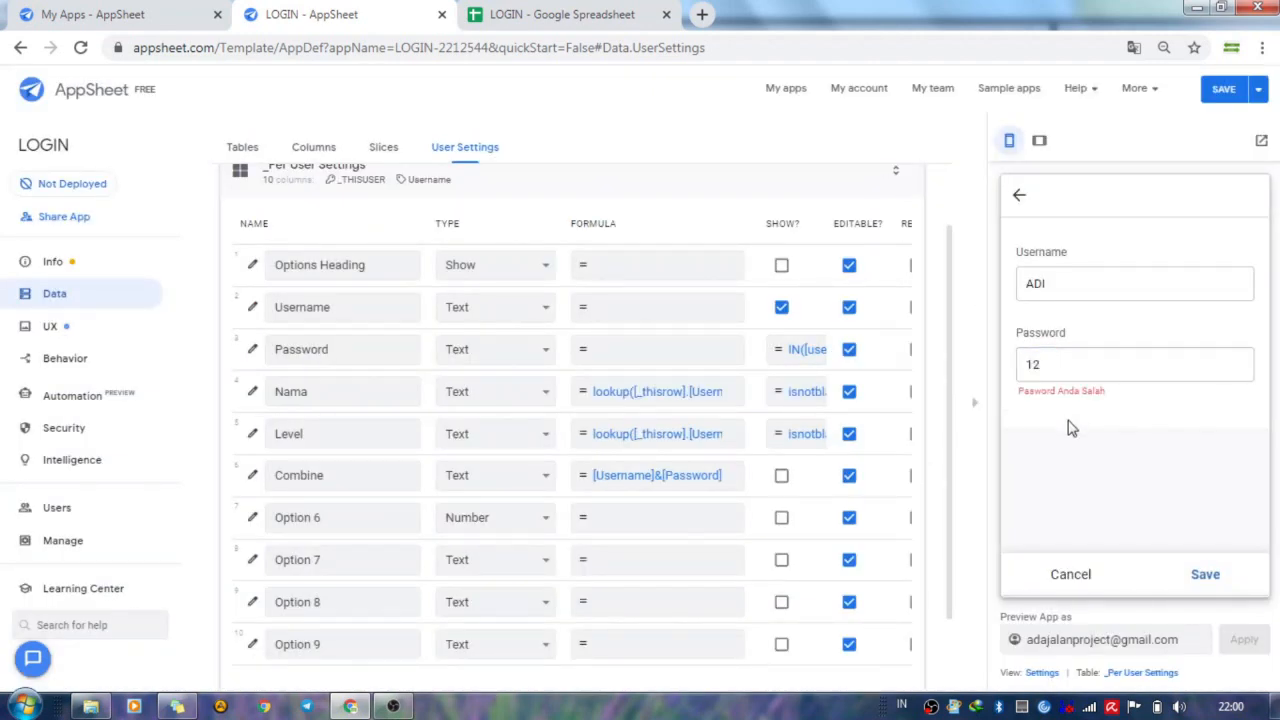
# Replace the Password field's value in the preview with the password that matches the entered username.
pyautogui.doubleClick(1060, 362)
pyautogui.write('123')
pyautogui.click(1070, 413)
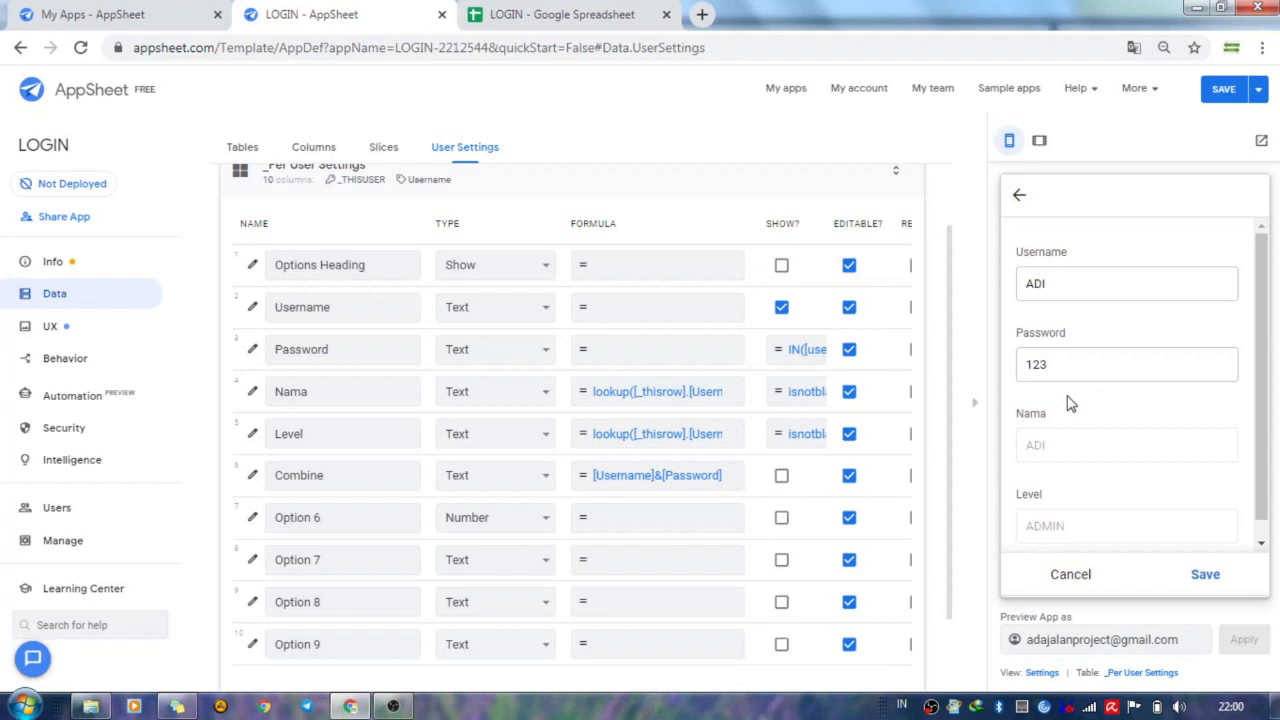
pyautogui.scroll(-1, 1072, 402)
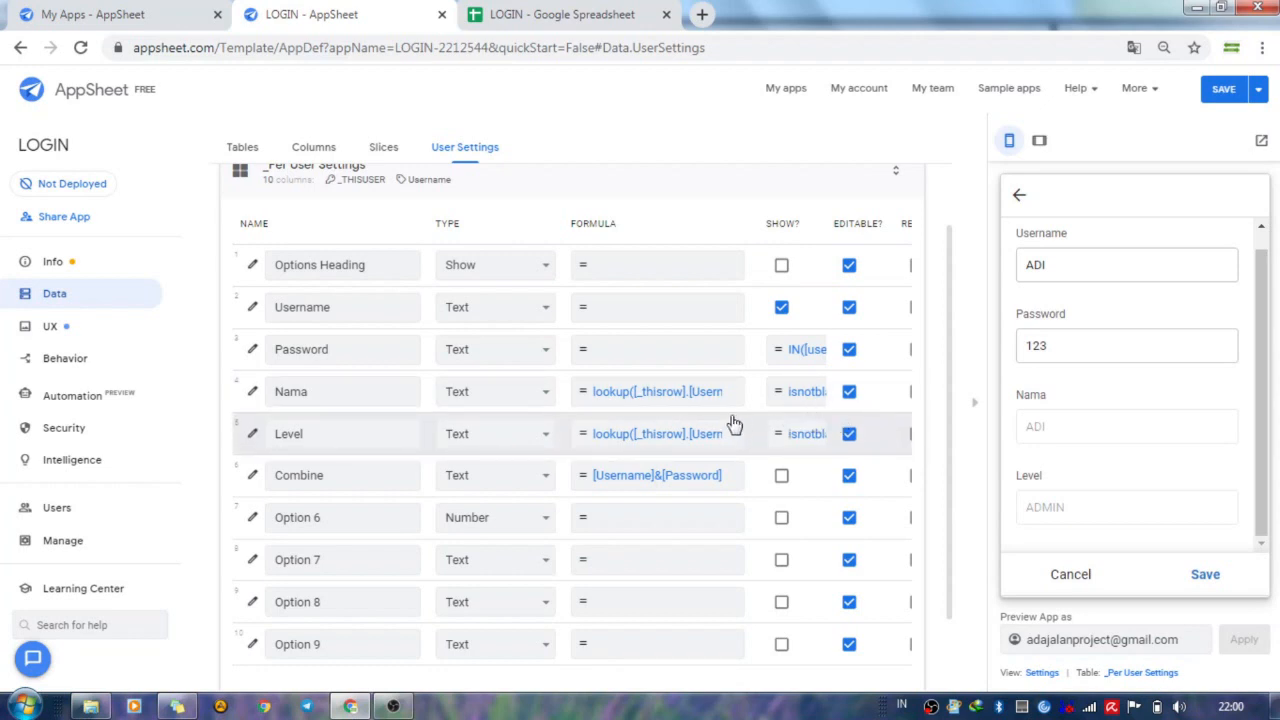
# Examine the Nama user setting's lookup formula, including its "combine" argument, at a larger page zoom, then close it.
pyautogui.click(667, 392)
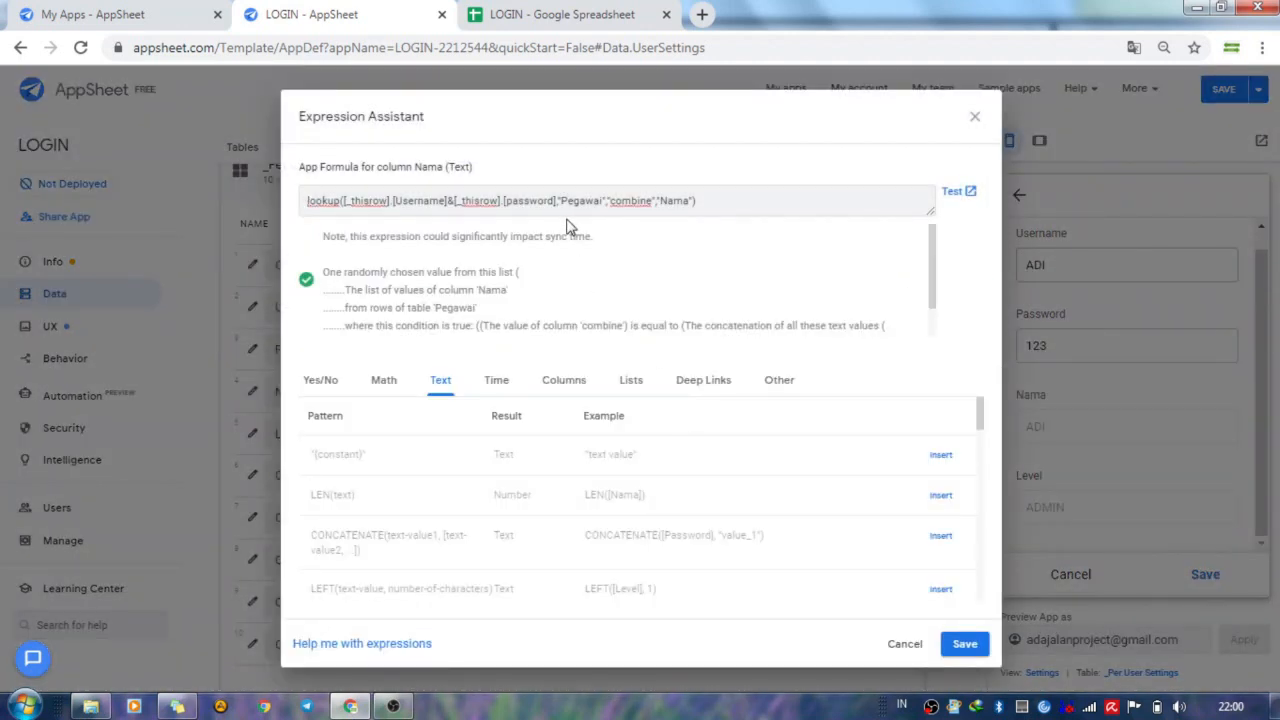
pyautogui.moveTo(610, 200); pyautogui.dragTo(650, 200)
pyautogui.click(745, 215)
pyautogui.hotkey('ctrl', '+')
pyautogui.hotkey('ctrl', '+')
pyautogui.hotkey('ctrl', '+')
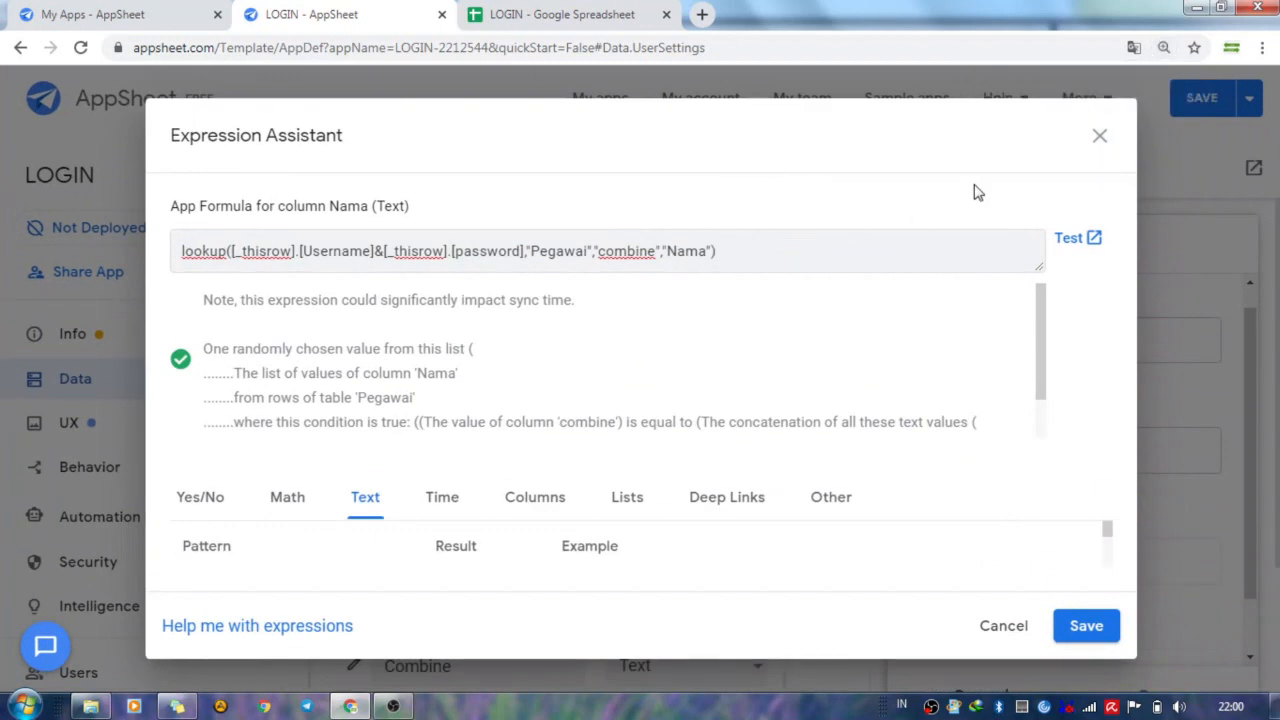
pyautogui.click(1100, 137)
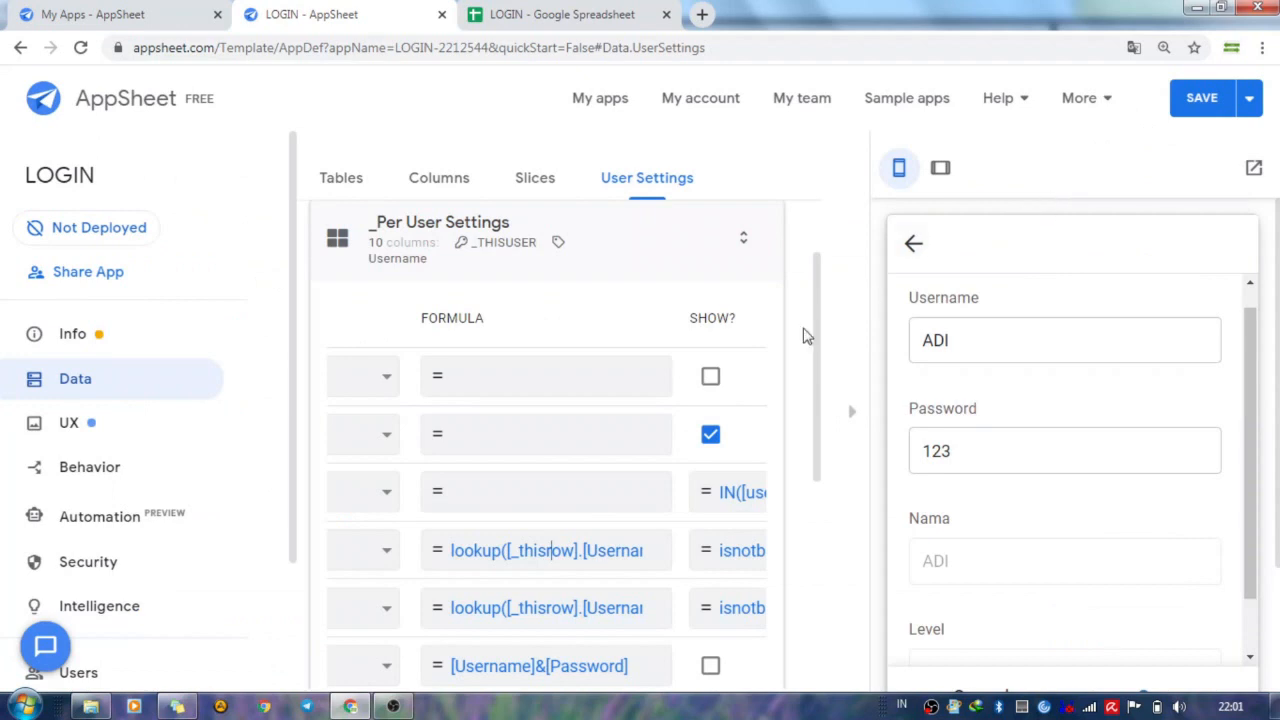
# Examine the Combine user setting's [Username]&[Password] formula, then save the expression.
pyautogui.scroll(-2, 694, 451)
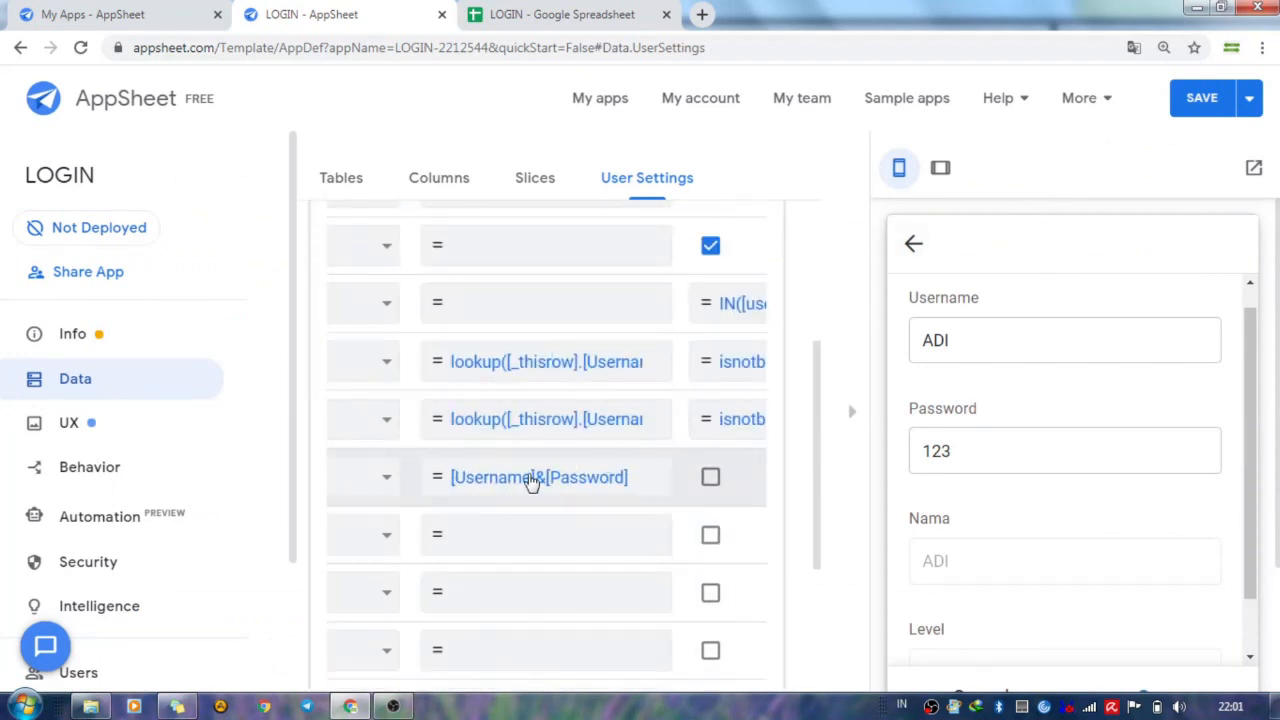
pyautogui.hotkey('ctrl', '-')
pyautogui.hotkey('ctrl', '-')
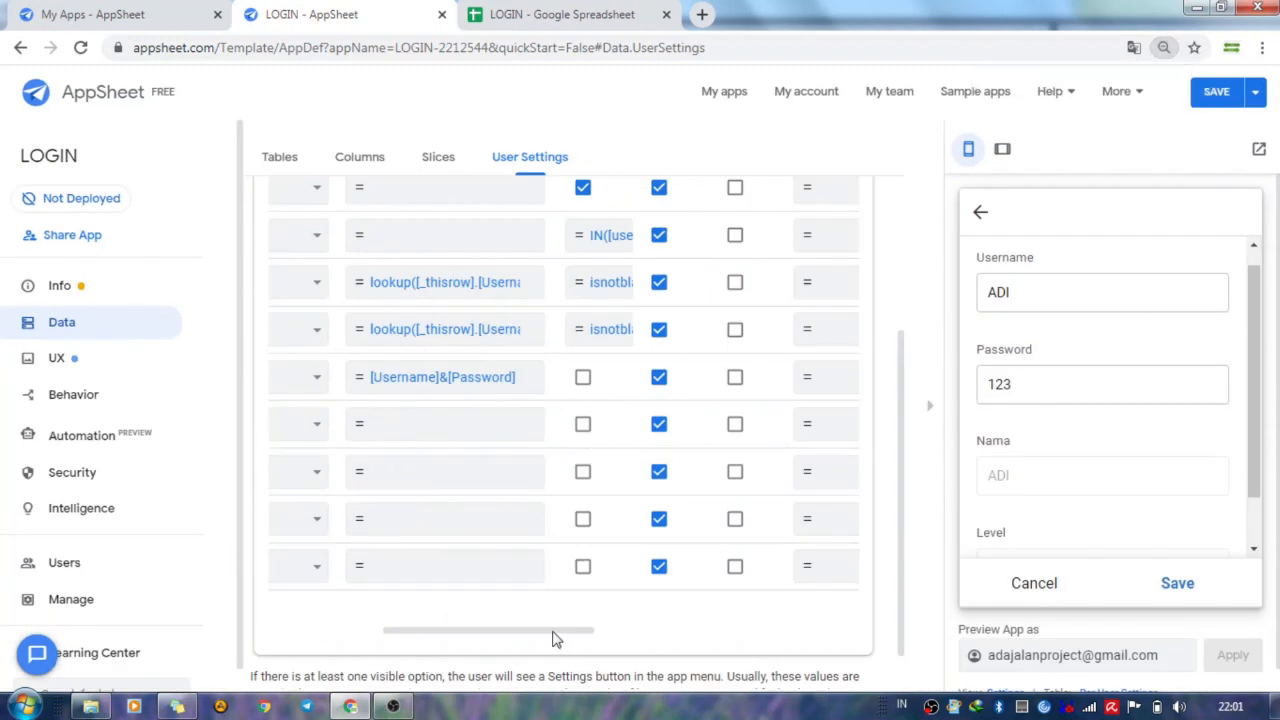
pyautogui.moveTo(556, 632); pyautogui.dragTo(403, 594)
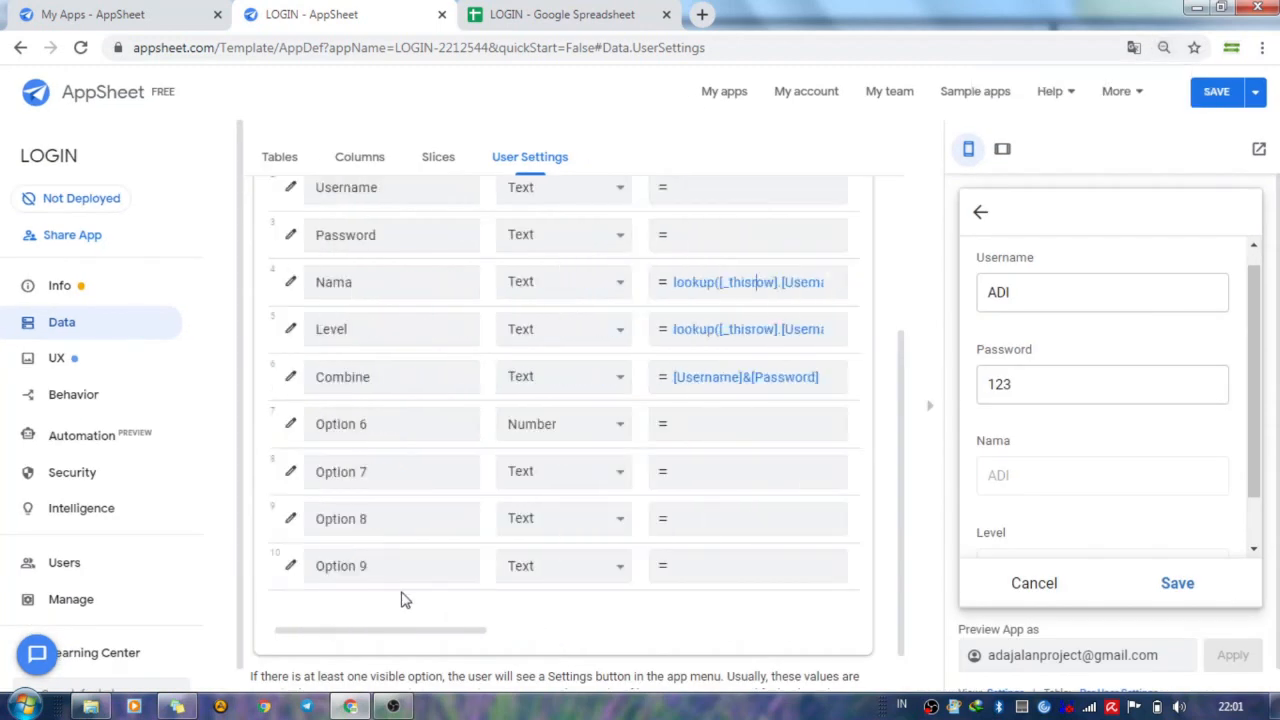
pyautogui.click(730, 389)
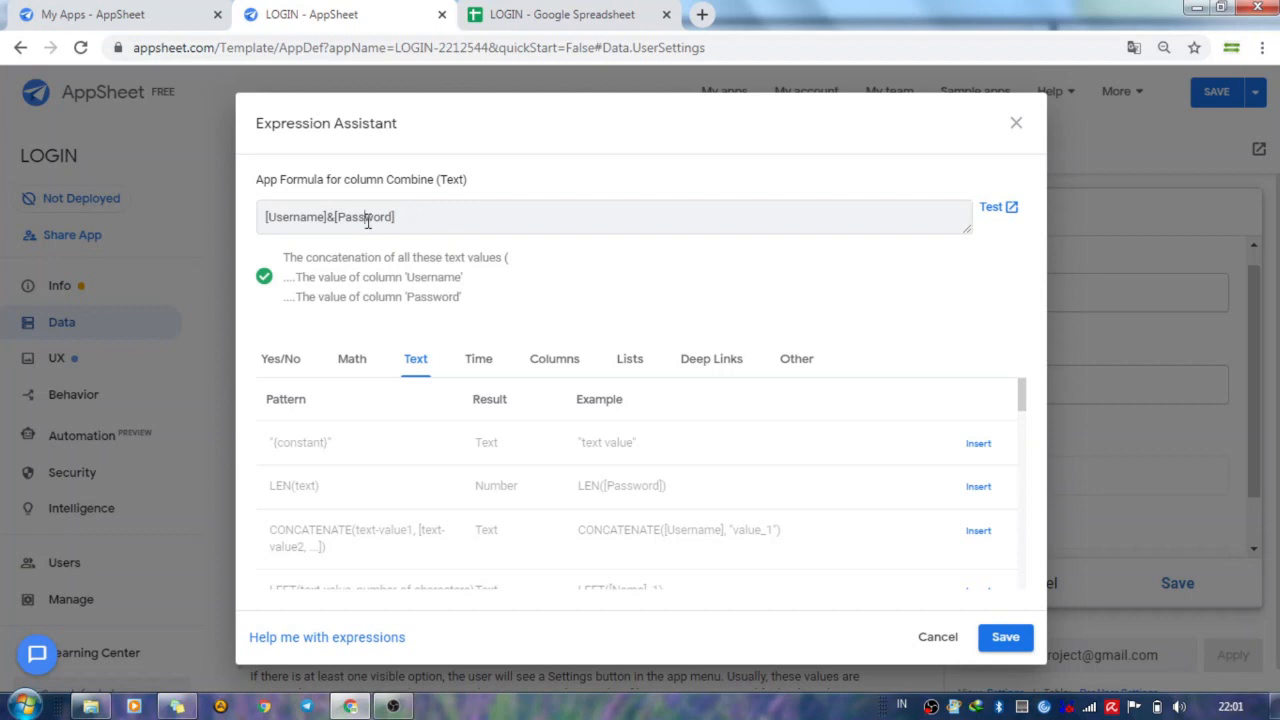
pyautogui.click(1005, 640)
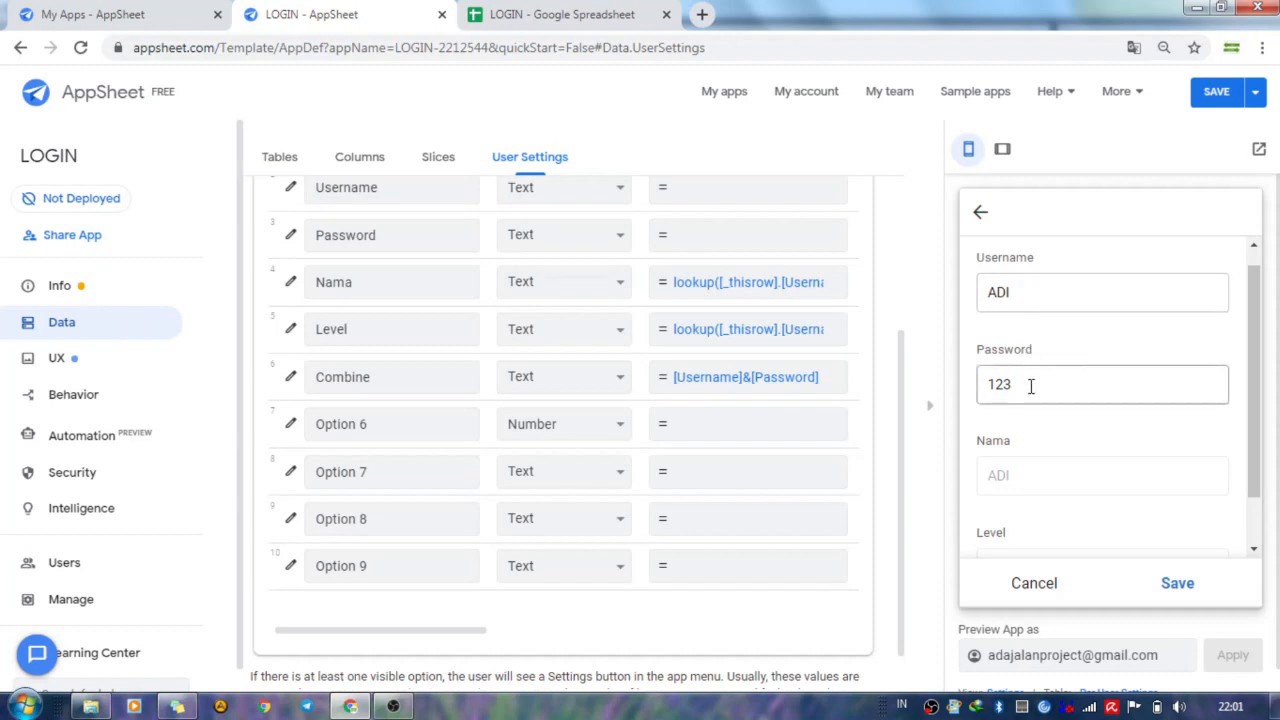
# Save the login form in the preview, then open a new Data entry form and view its fields through Barang.
pyautogui.scroll(-1, 1032, 392)
pyautogui.scroll(-1, 1033, 400)
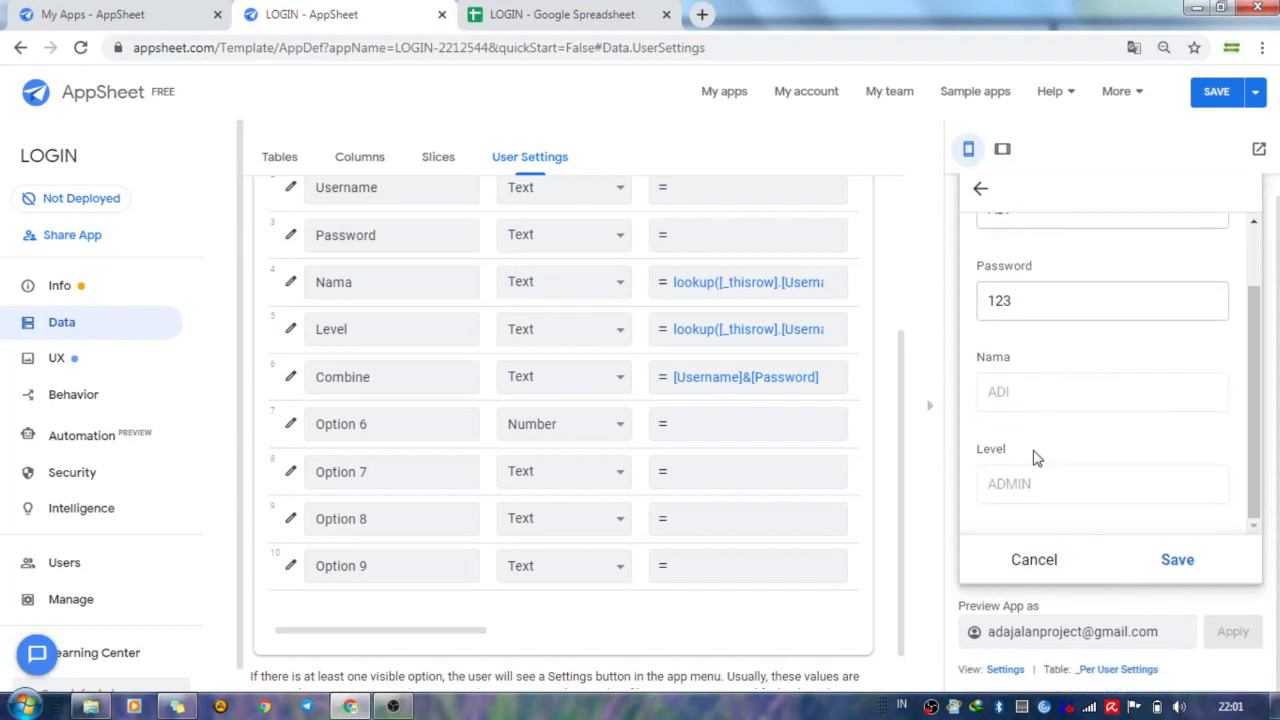
pyautogui.click(1182, 568)
pyautogui.moveTo(1145, 522); pyautogui.dragTo(1107, 514)
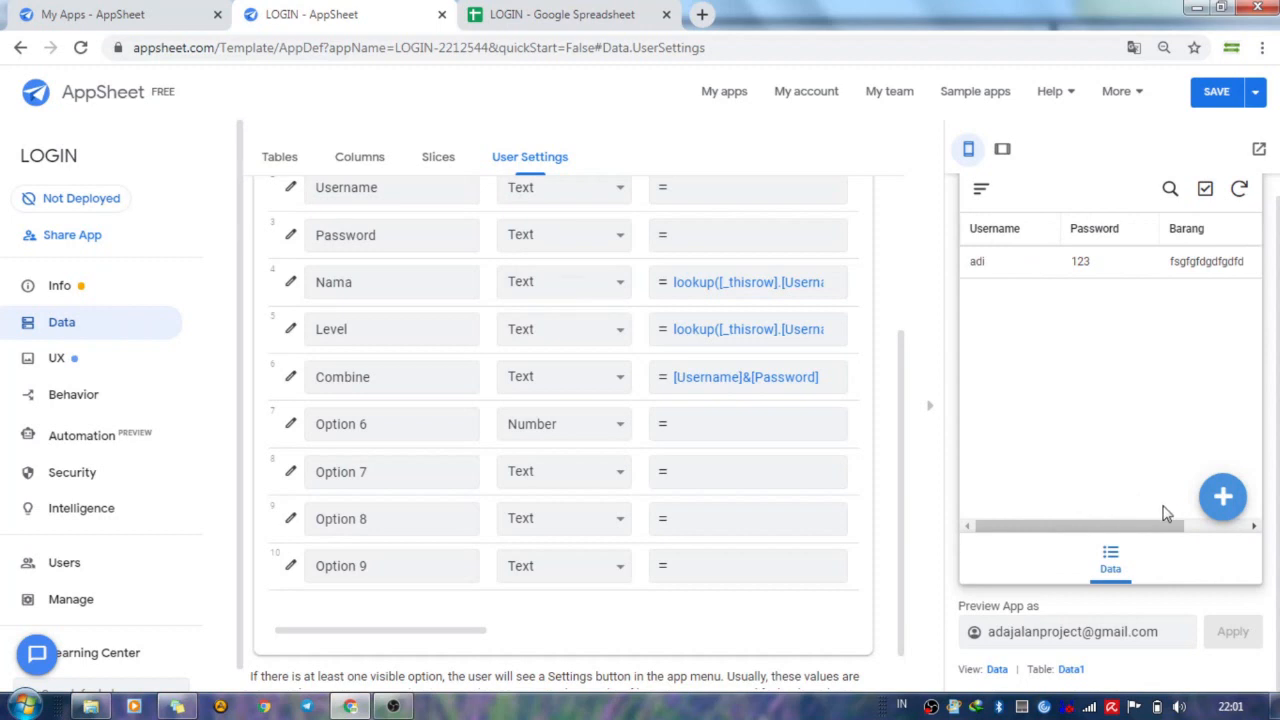
pyautogui.click(1223, 500)
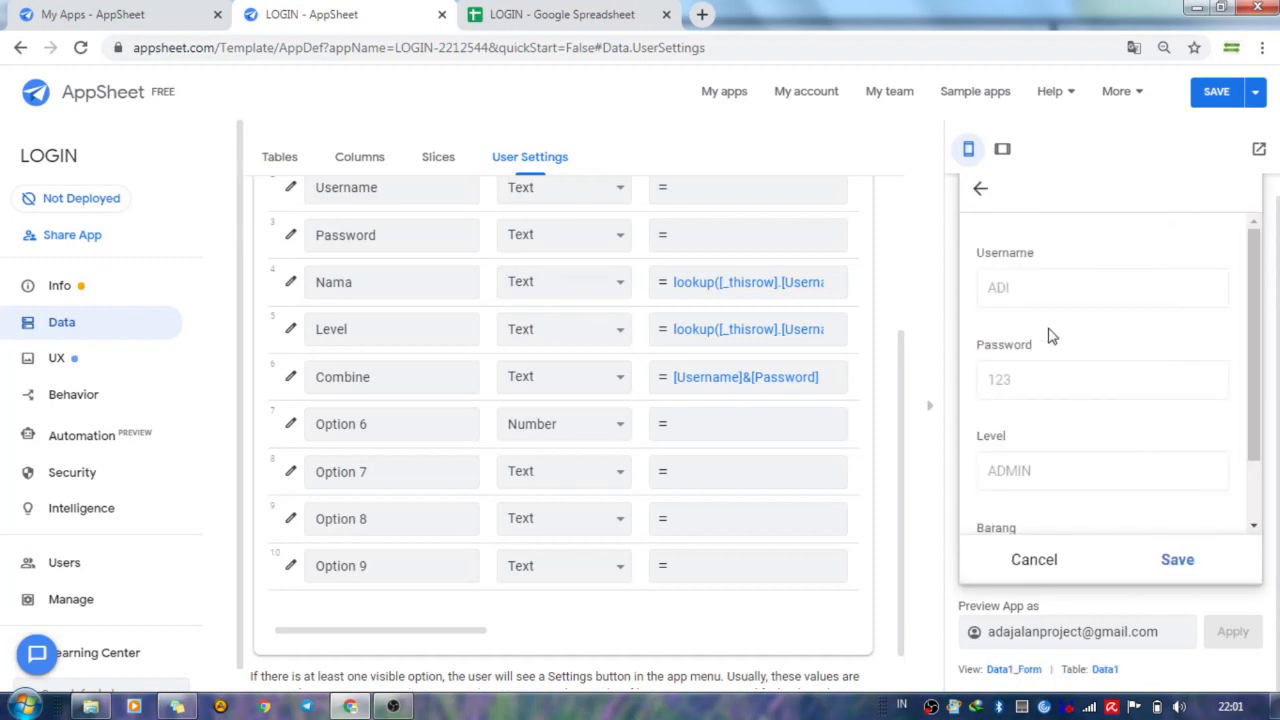
pyautogui.scroll(-1, 1040, 460)
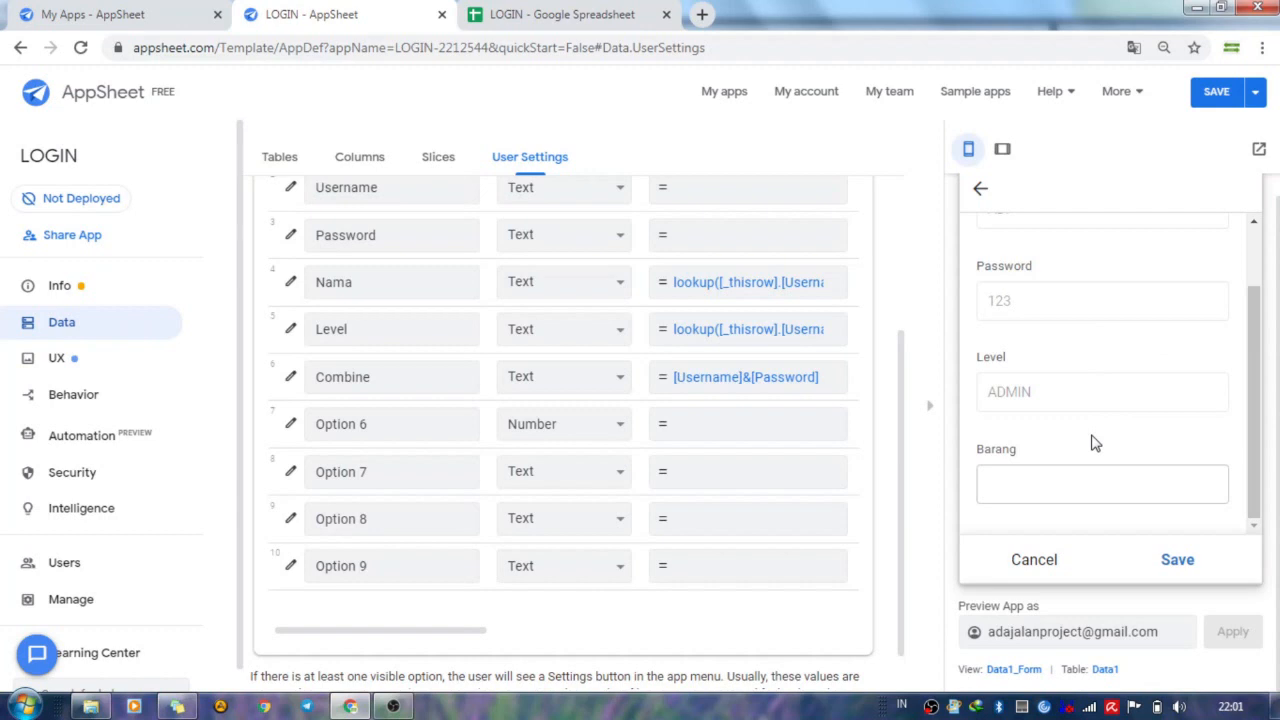
# Open the Data table from the app's table list and display its columns.
pyautogui.click(135, 323)
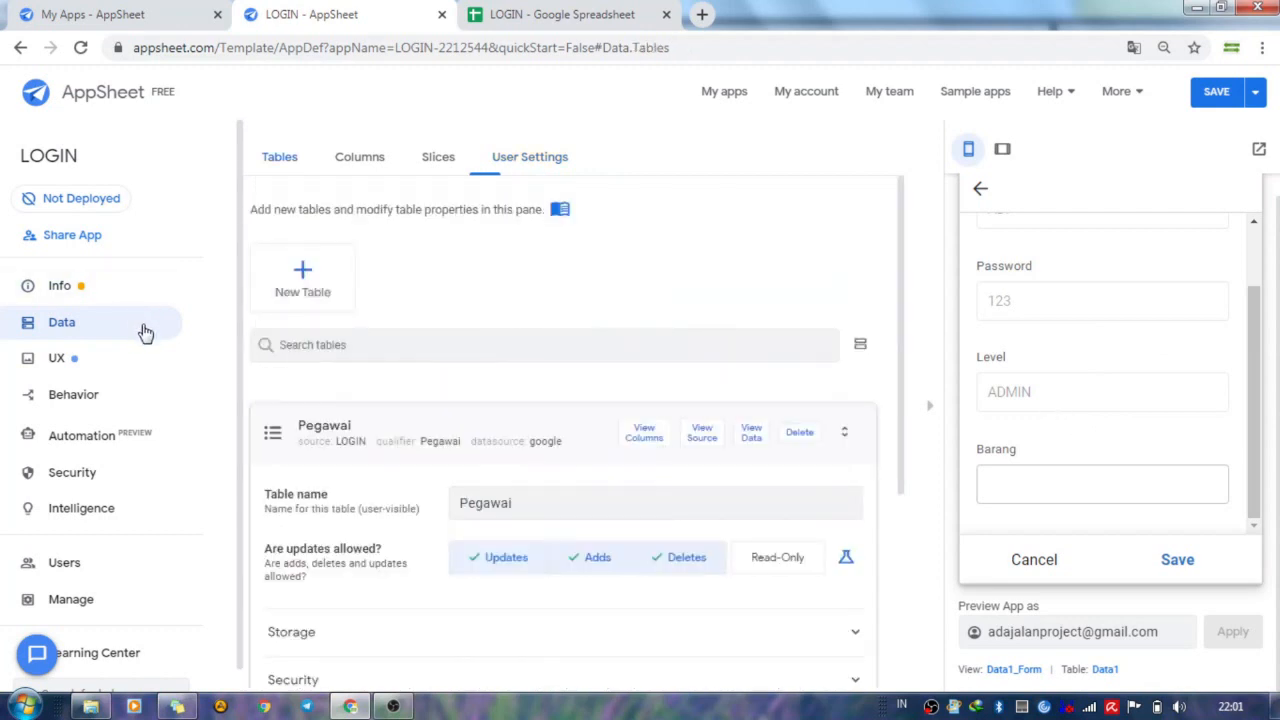
pyautogui.hotkey('ctrl', '-')
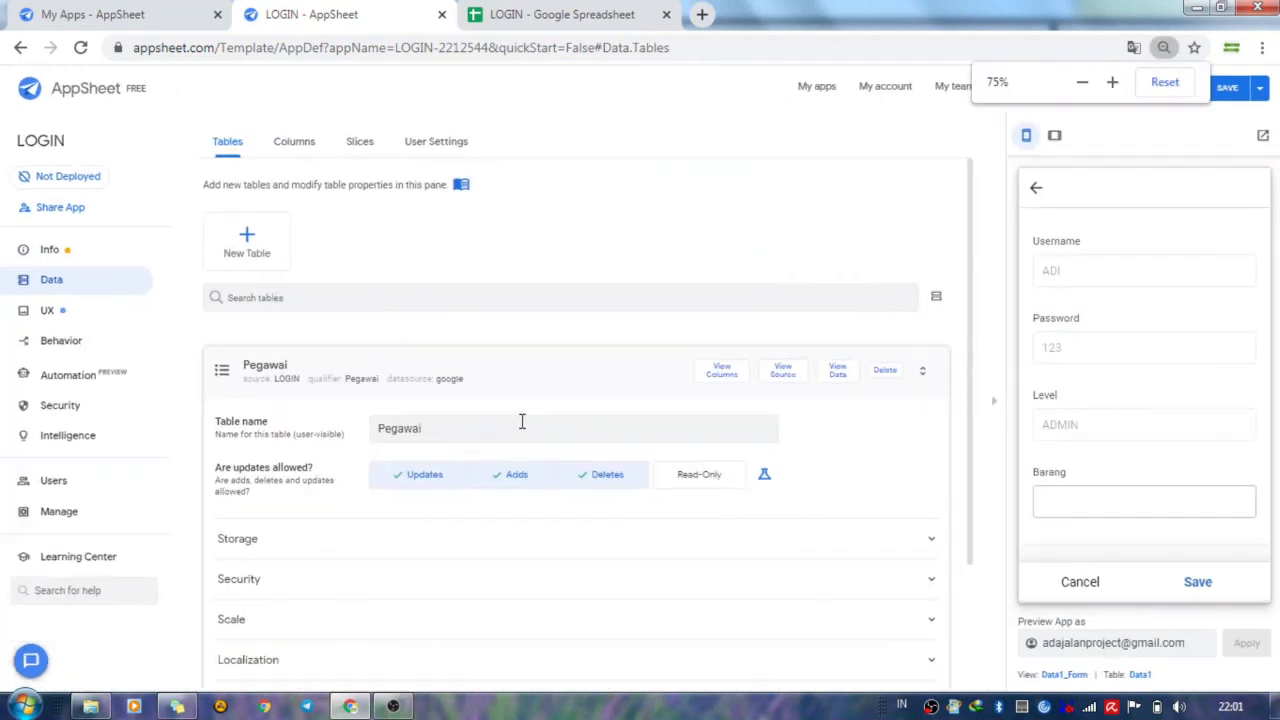
pyautogui.click(482, 384)
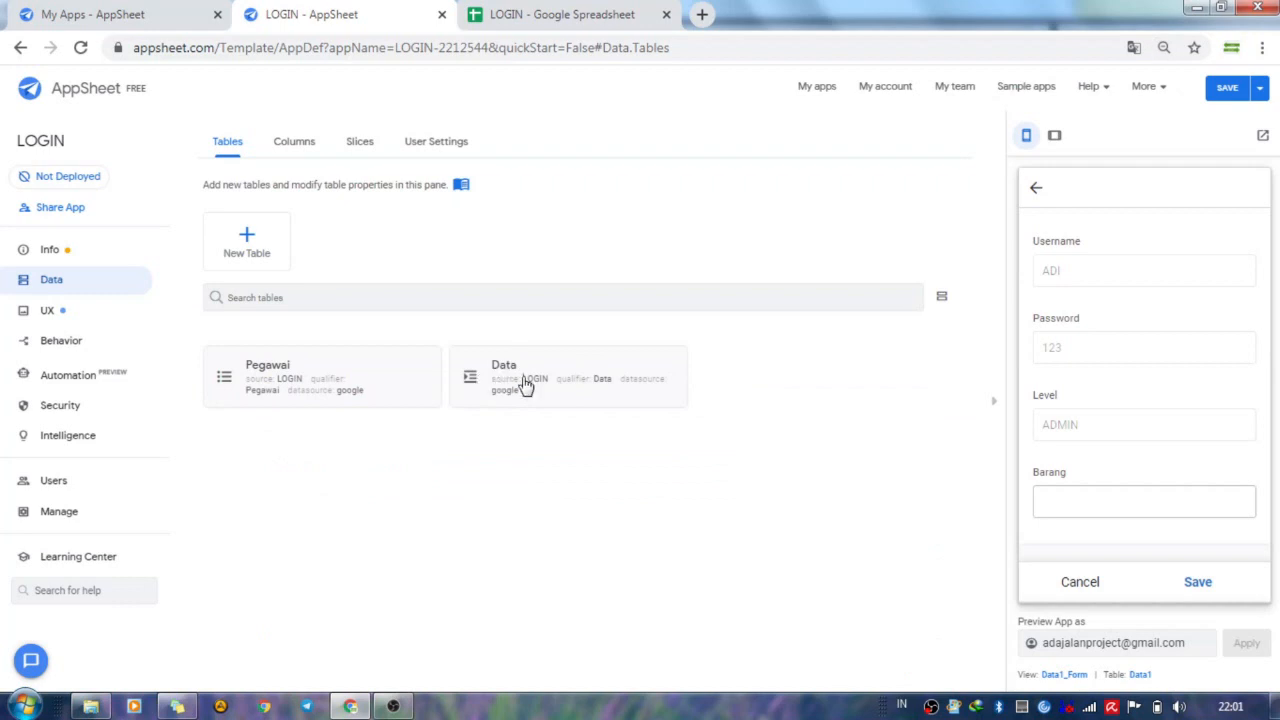
pyautogui.click(523, 386)
pyautogui.click(728, 283)
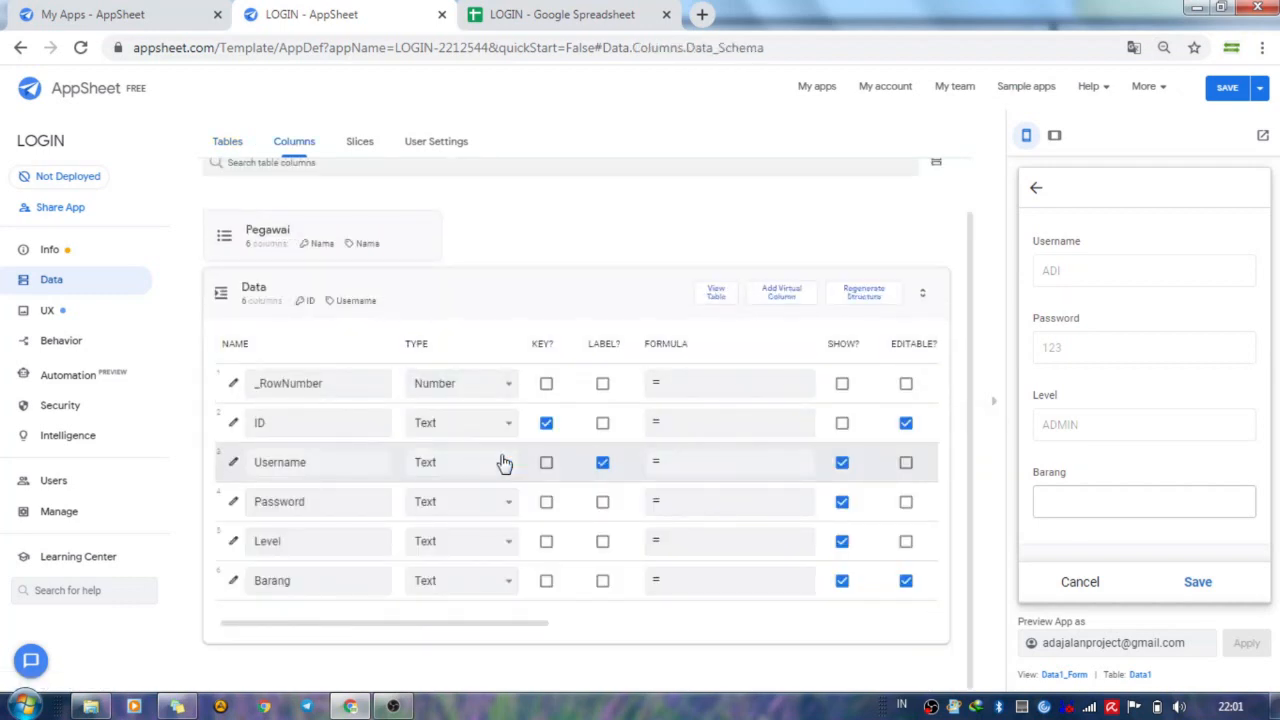
# Examine the initial value formula in the Data table's Username column settings, then close them.
pyautogui.click(233, 462)
pyautogui.scroll(-1, 600, 425)
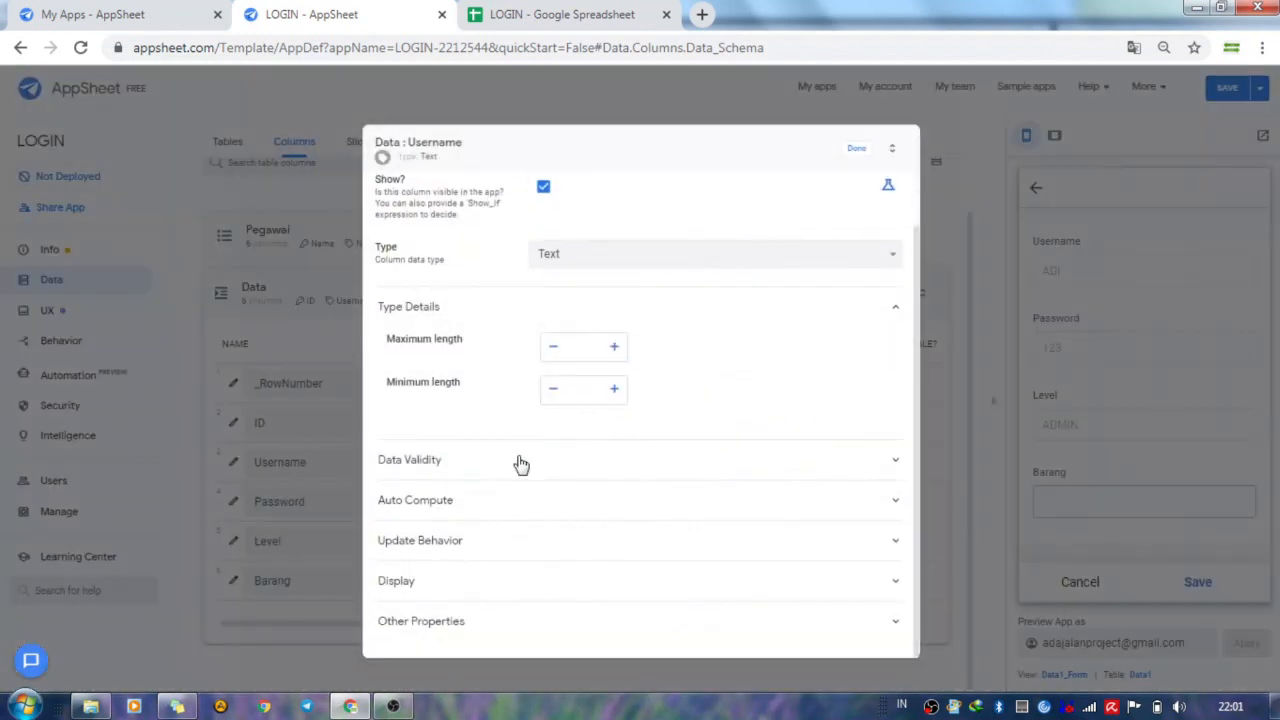
pyautogui.click(487, 513)
pyautogui.scroll(-1, 626, 610)
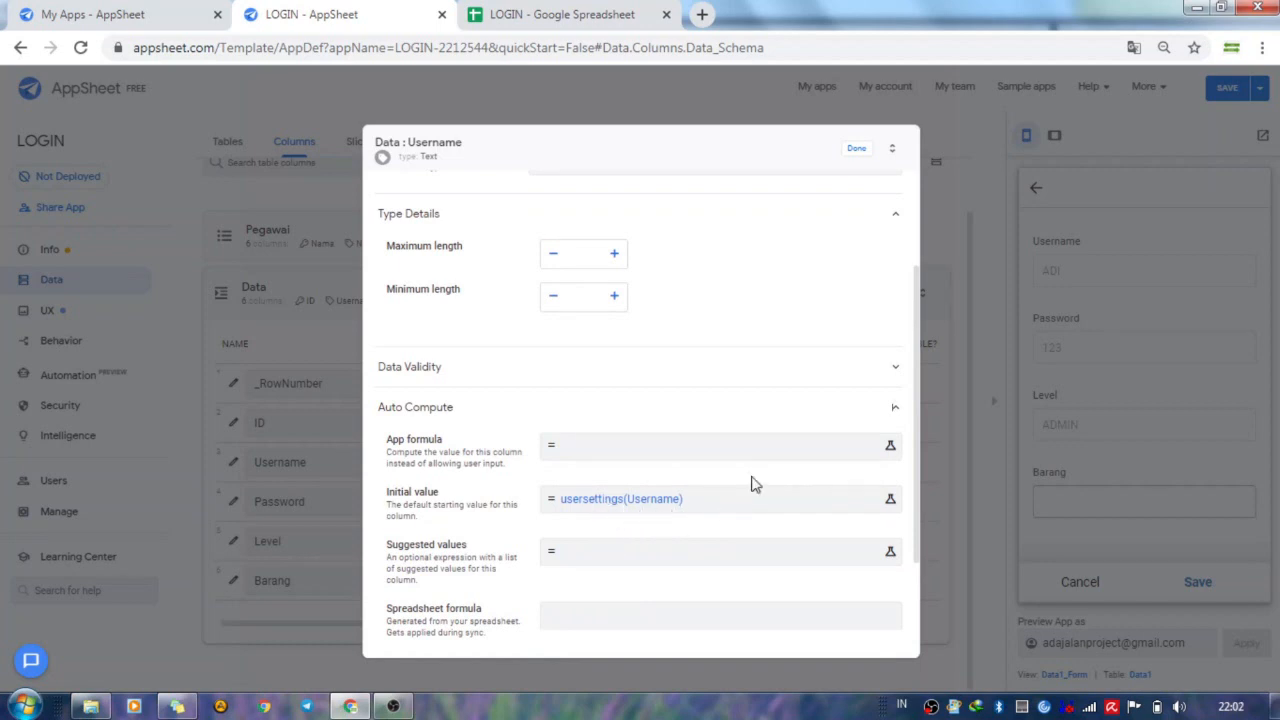
pyautogui.click(857, 151)
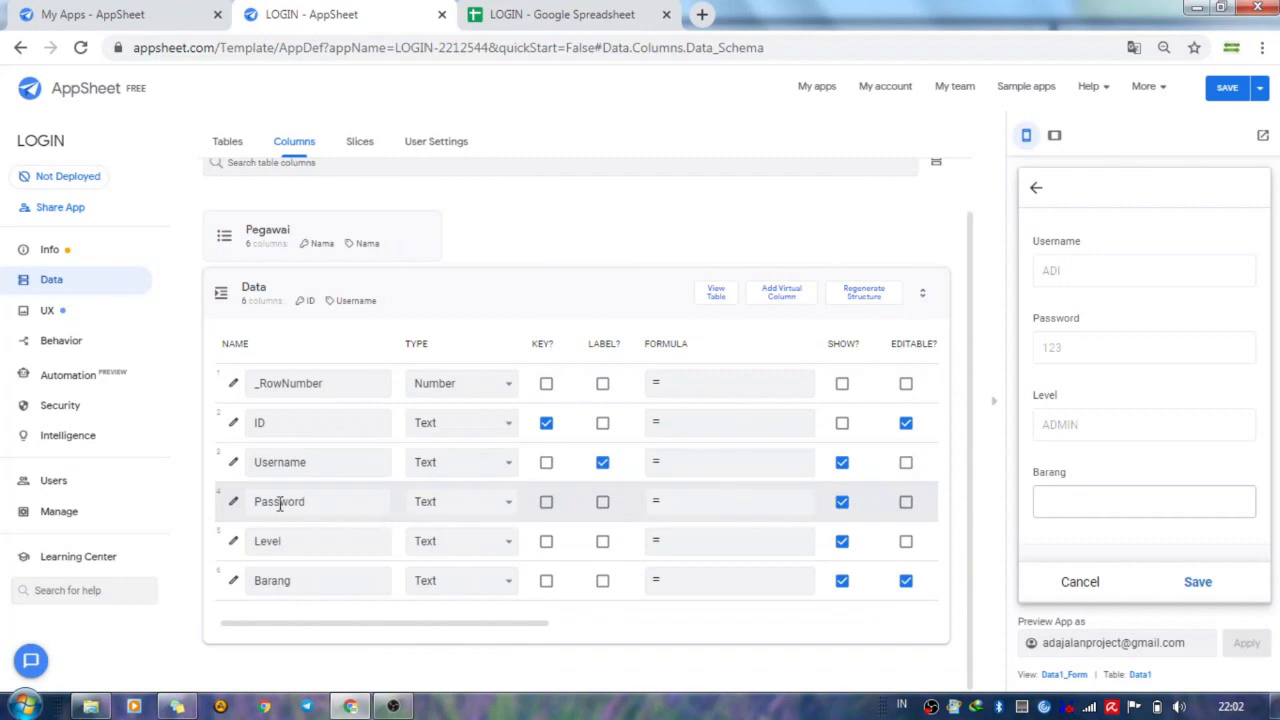
# Examine the initial value formula of the Data table's Password column, then close its settings.
pyautogui.click(233, 503)
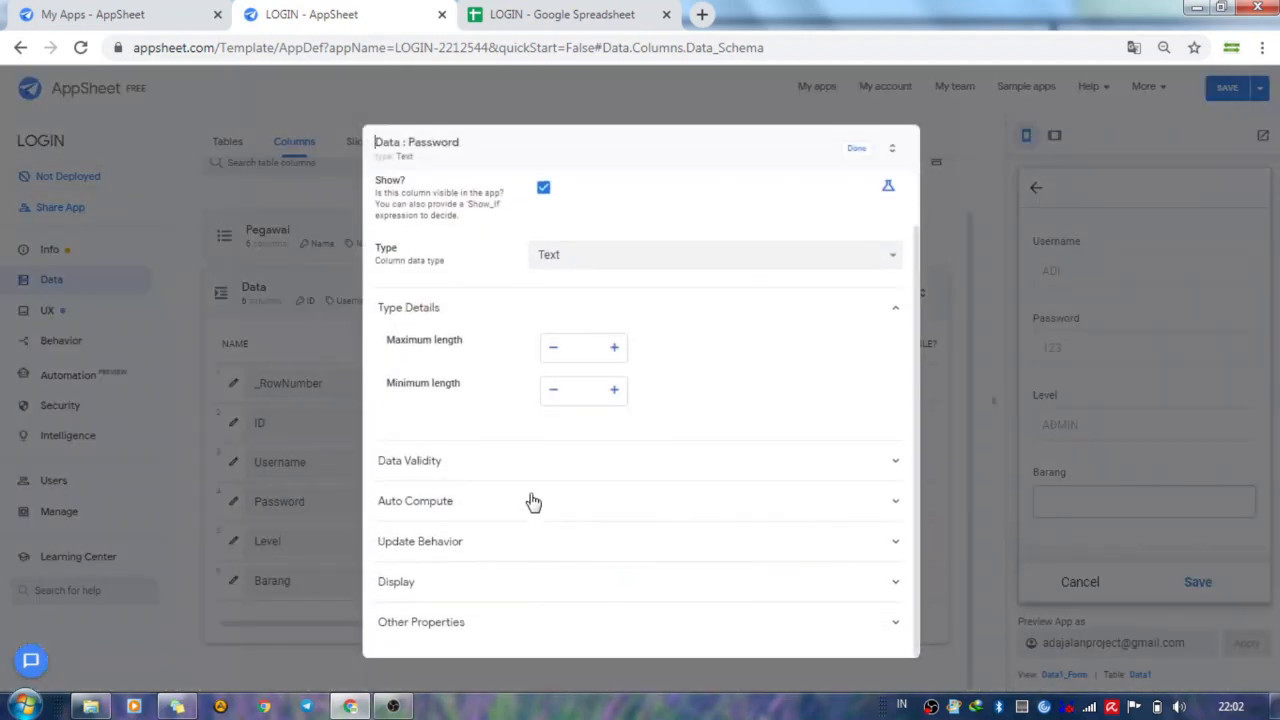
pyautogui.click(530, 502)
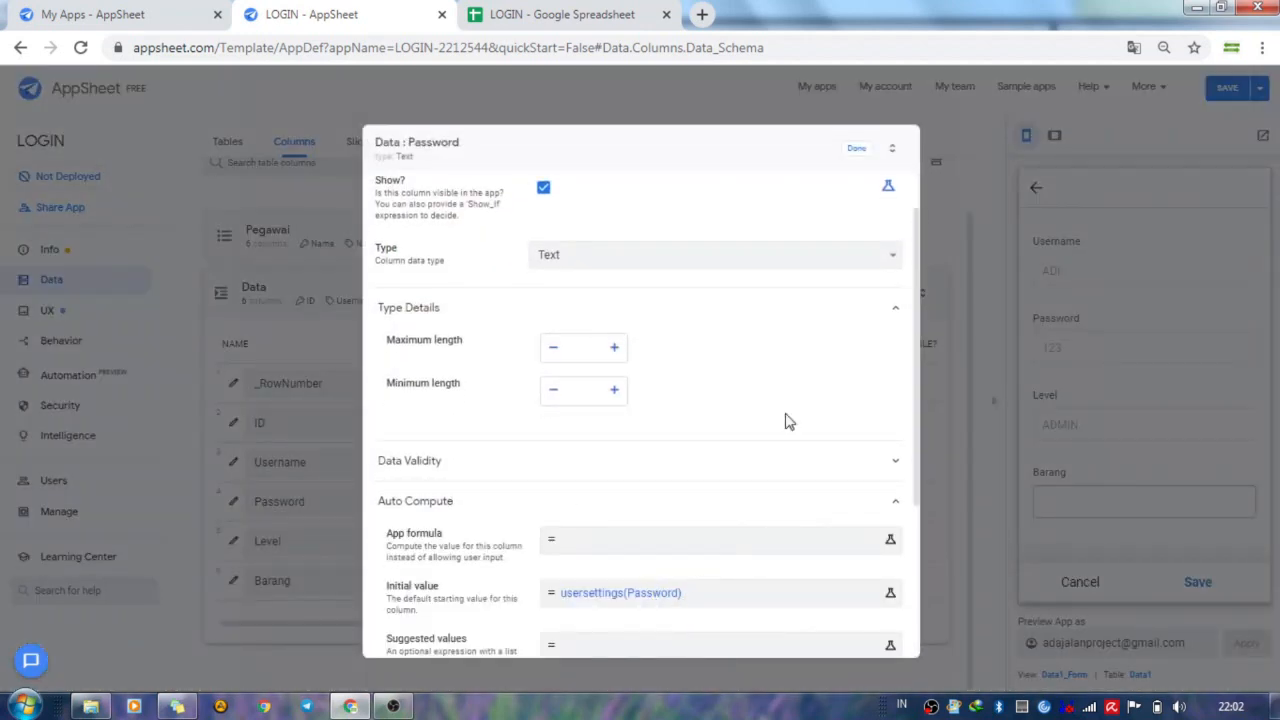
pyautogui.click(853, 153)
# Examine the Level column's update behavior and initial value formula in the Data table, then close its settings.
pyautogui.click(234, 541)
pyautogui.scroll(-1, 497, 591)
pyautogui.click(491, 545)
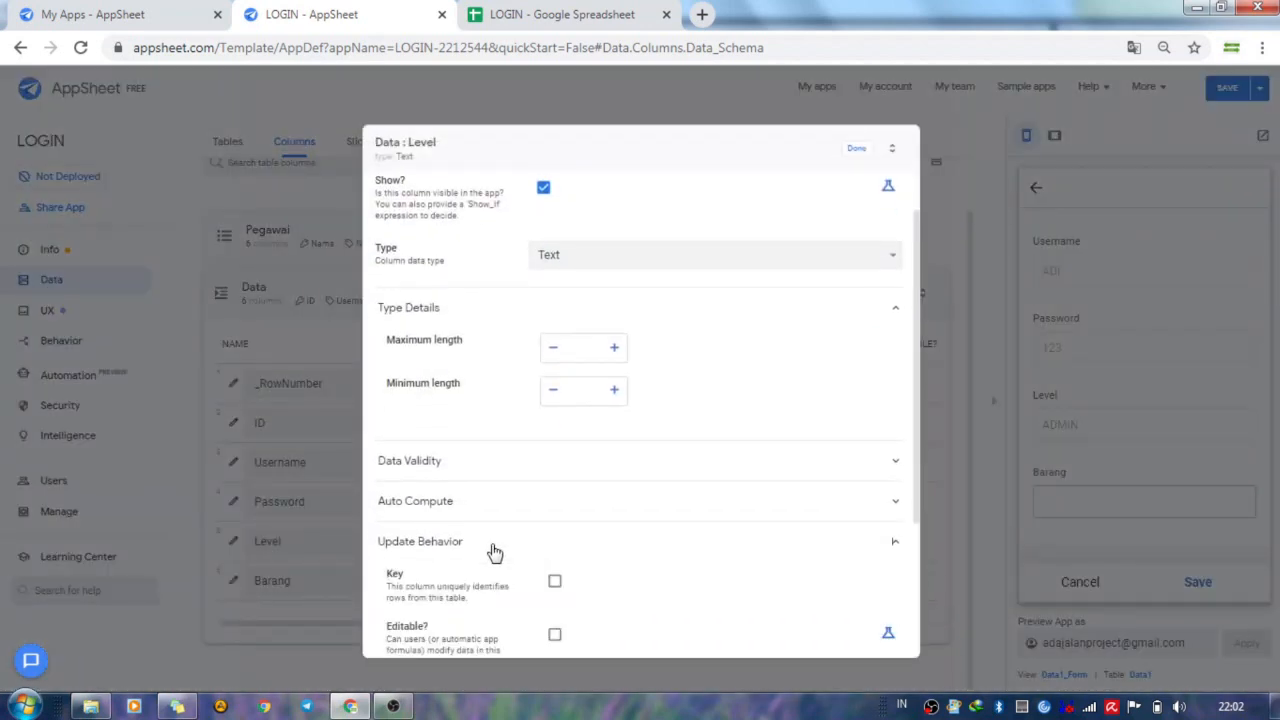
pyautogui.scroll(-3, 530, 538)
pyautogui.click(500, 309)
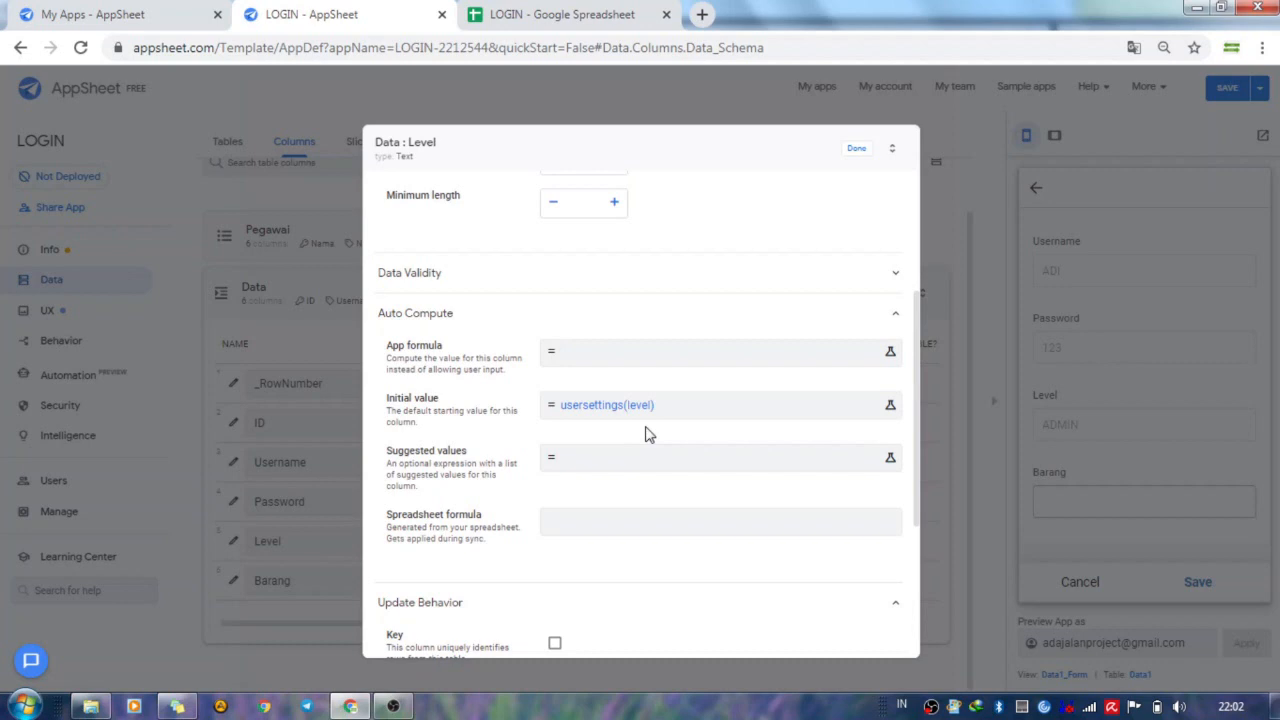
pyautogui.click(849, 152)
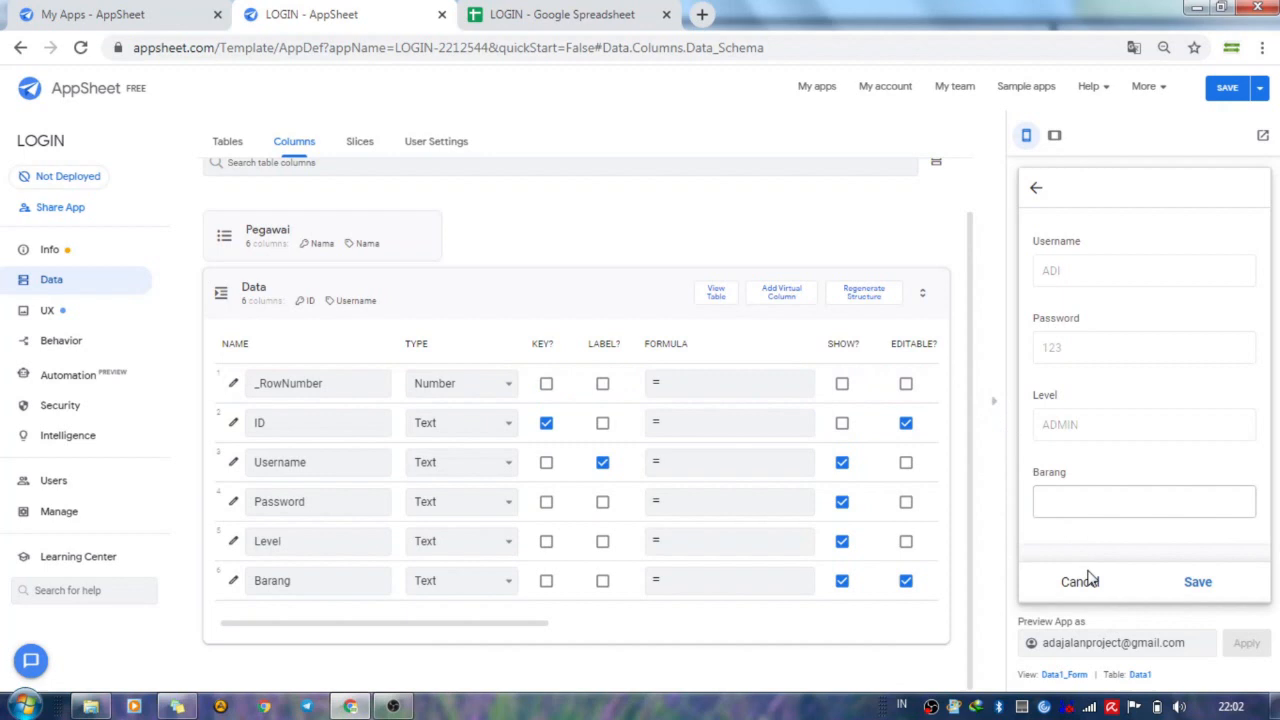
# Enter COBA as the Barang value in the preview form, save the entry, and view all columns of the record list.
pyautogui.click(1104, 503)
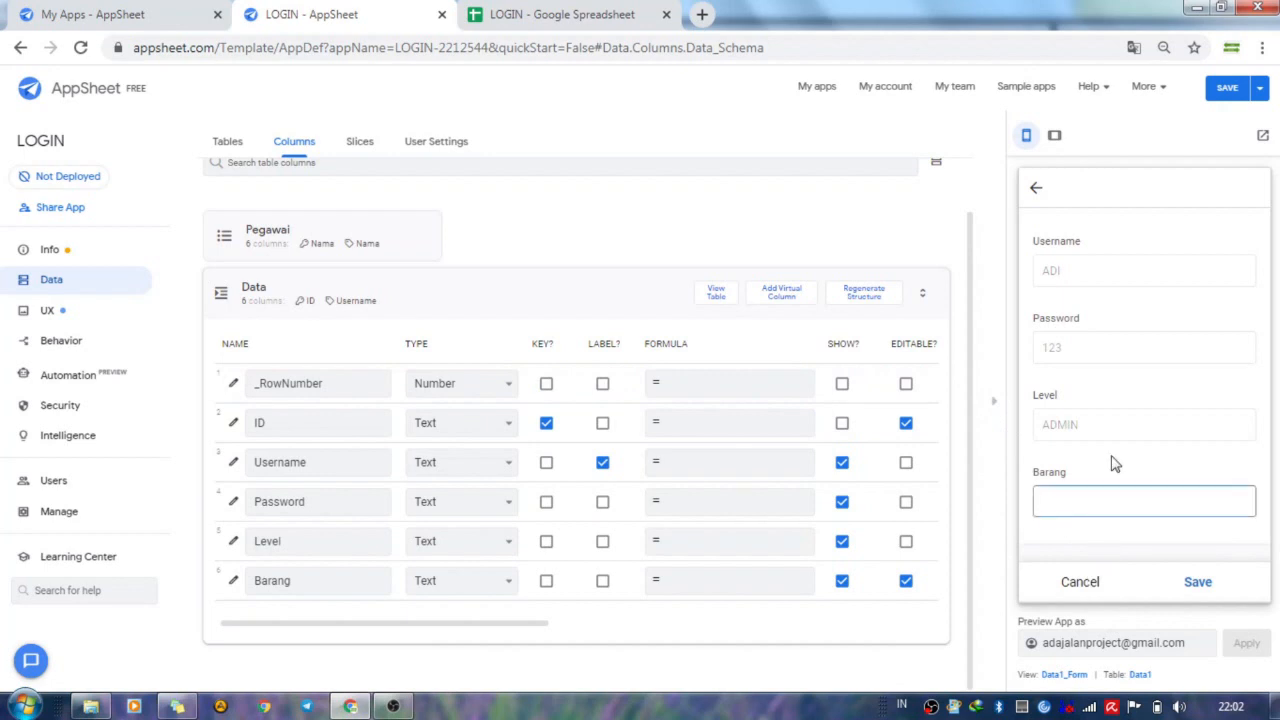
pyautogui.click(1205, 580)
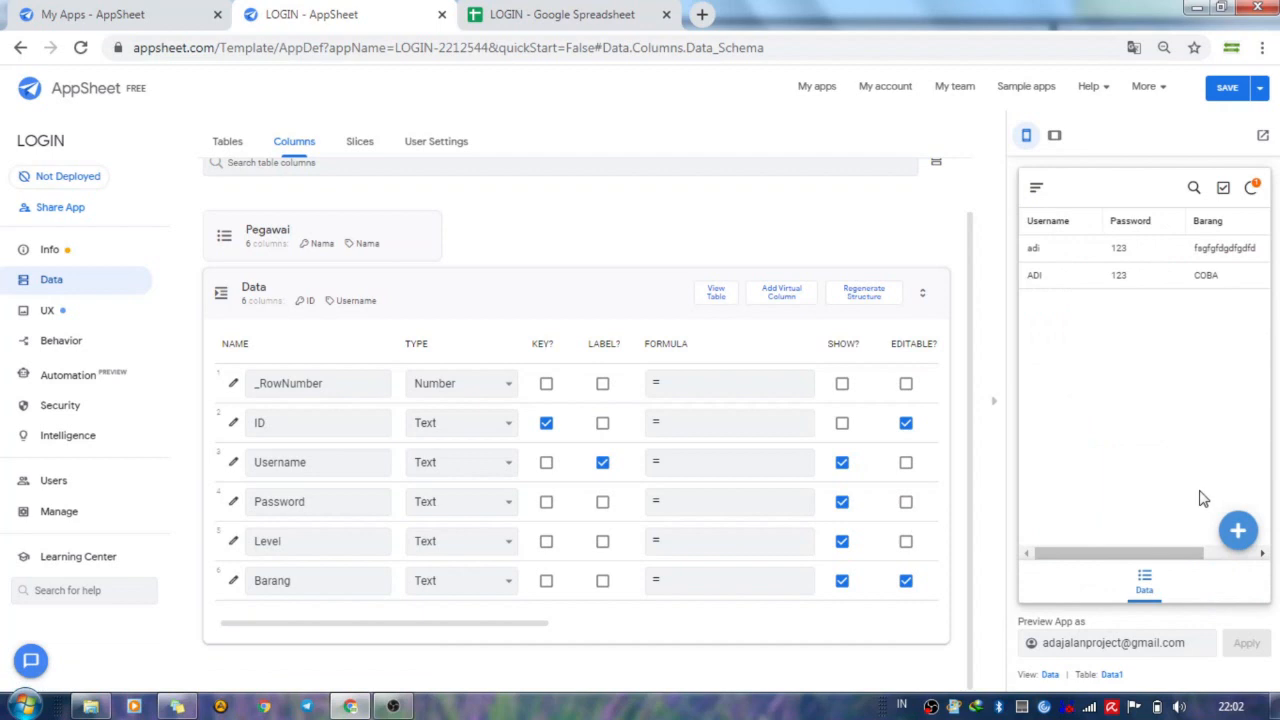
pyautogui.moveTo(1097, 554); pyautogui.dragTo(1215, 522)
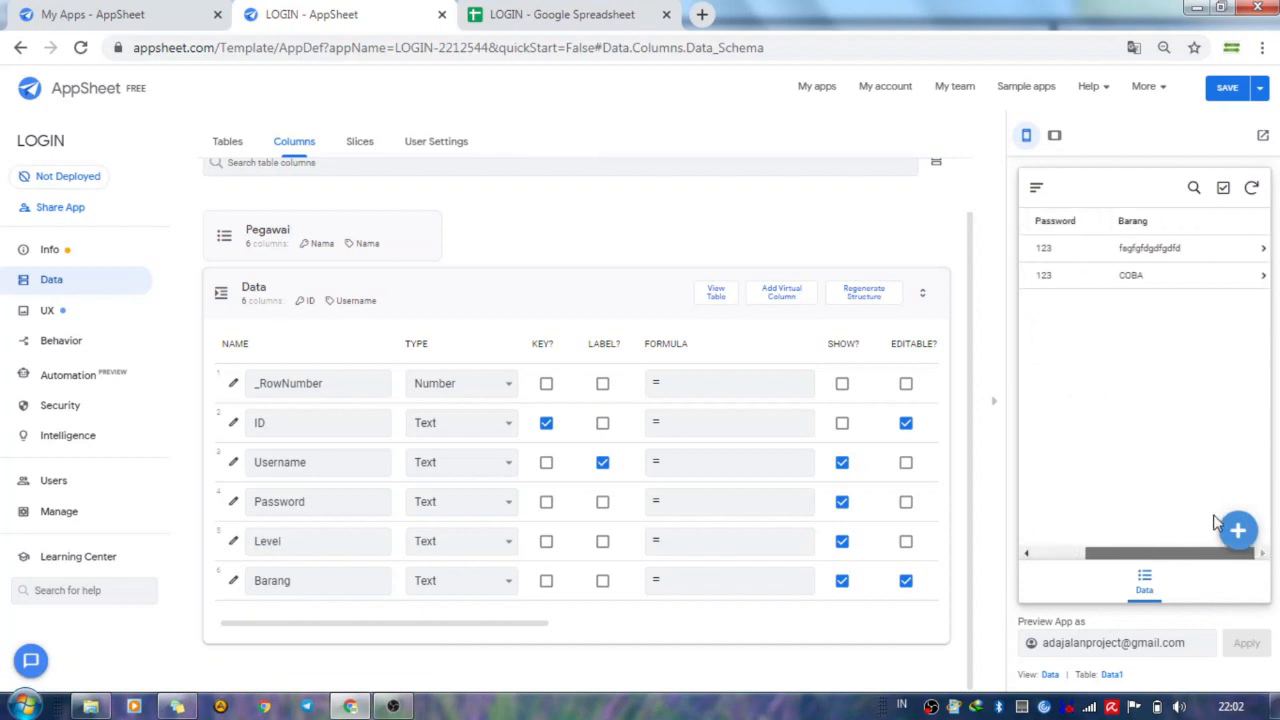
pyautogui.moveTo(1121, 515); pyautogui.dragTo(1065, 503)
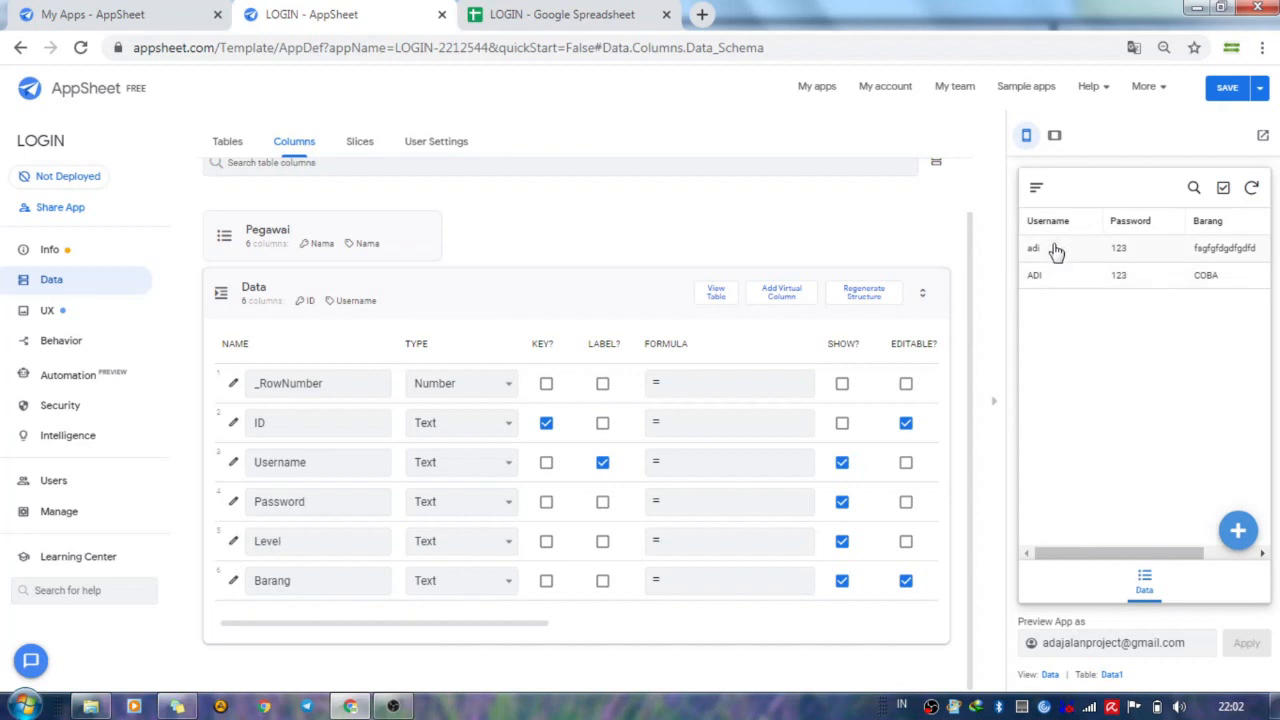
# Collapse the Data table's columns and open the settings of the Data1 slice.
pyautogui.click(446, 302)
pyautogui.click(361, 148)
pyautogui.click(340, 383)
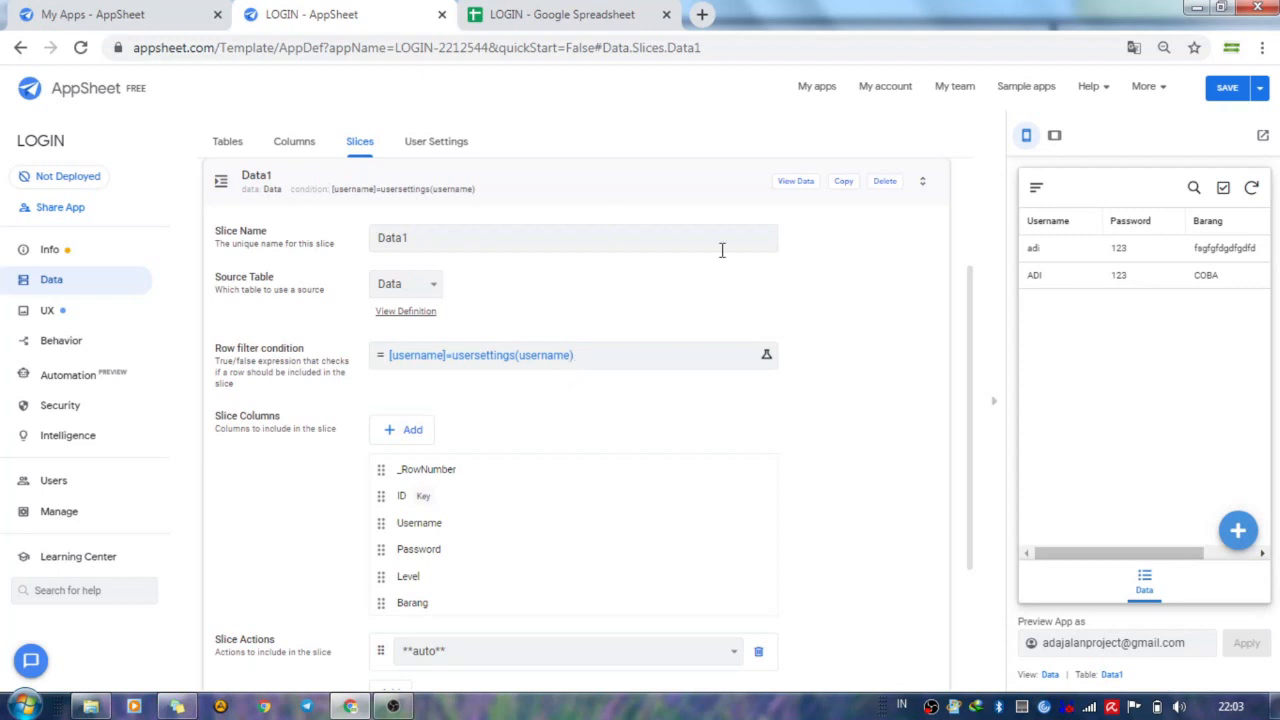
# Clear the Data1 slice's row filter condition and save the app.
pyautogui.click(551, 370)
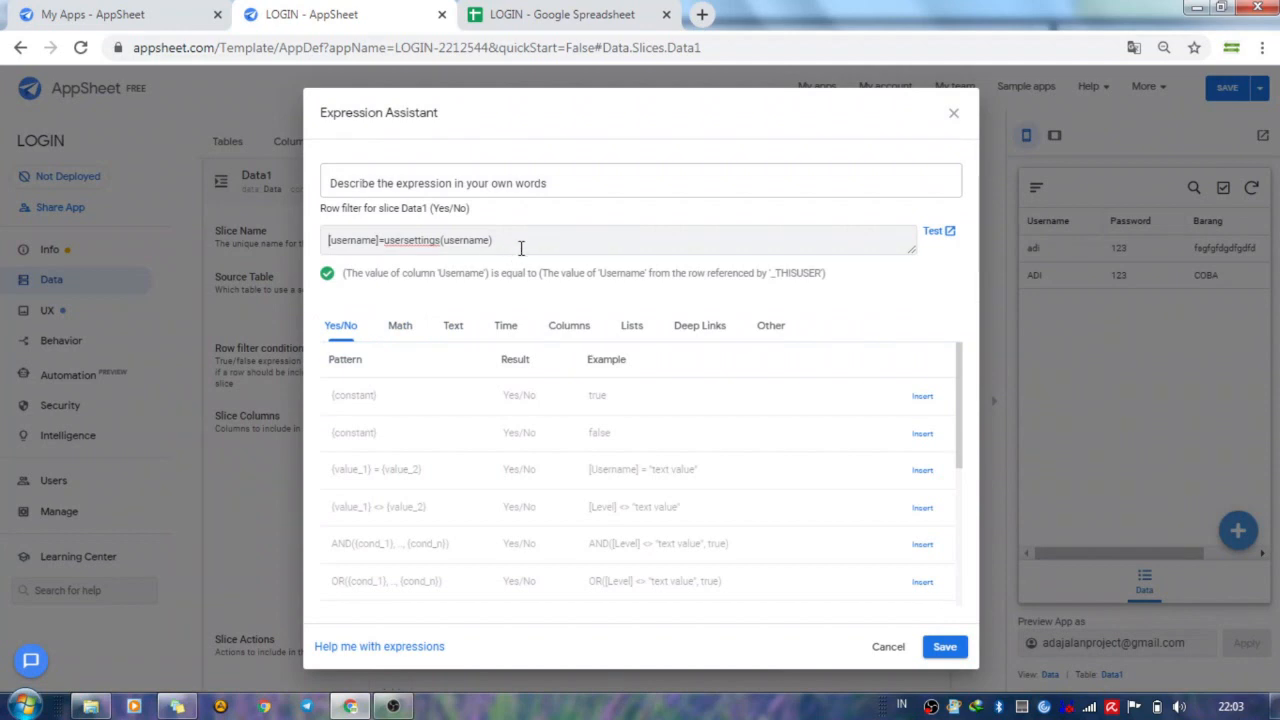
pyautogui.moveTo(521, 248); pyautogui.dragTo(310, 230)
pyautogui.press('BackSpace')
pyautogui.click(945, 647)
pyautogui.click(1260, 88)
pyautogui.click(1180, 153)
# Switch to the LOGIN spreadsheet, inspect the Username entries on the Data sheet, then return to the AppSheet editor.
pyautogui.click(586, 14)
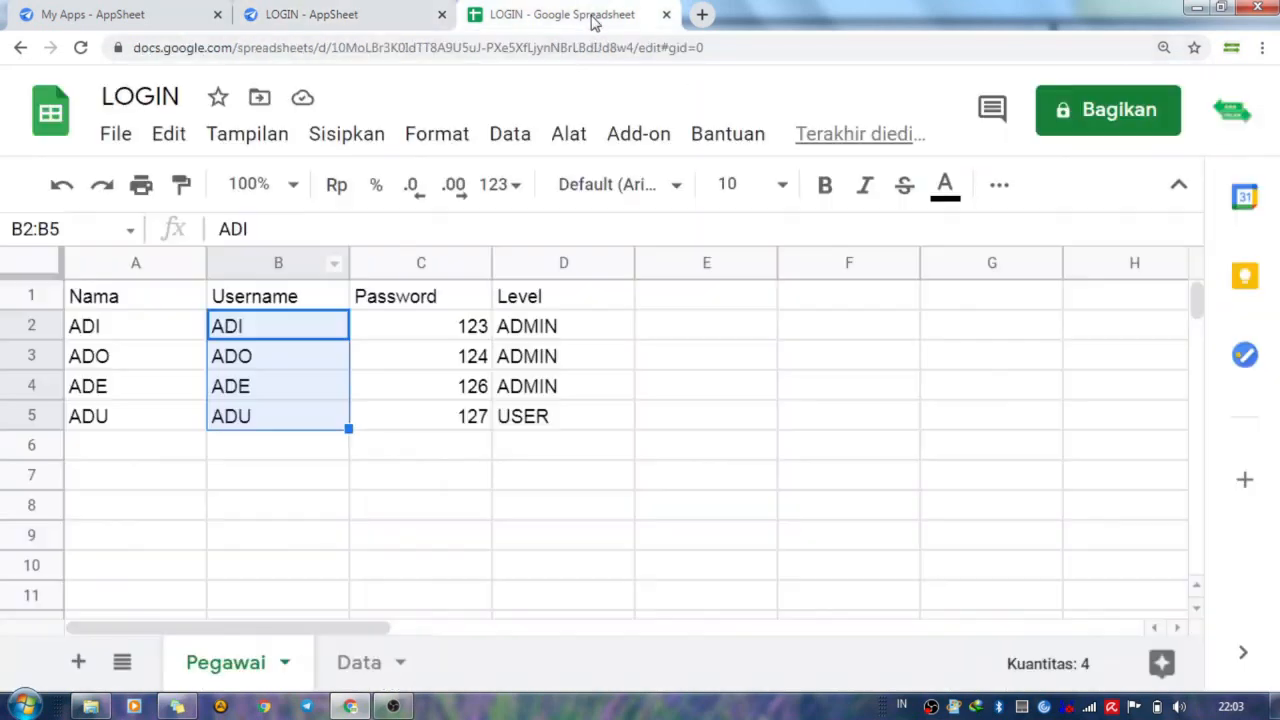
pyautogui.click(363, 663)
pyautogui.click(271, 414)
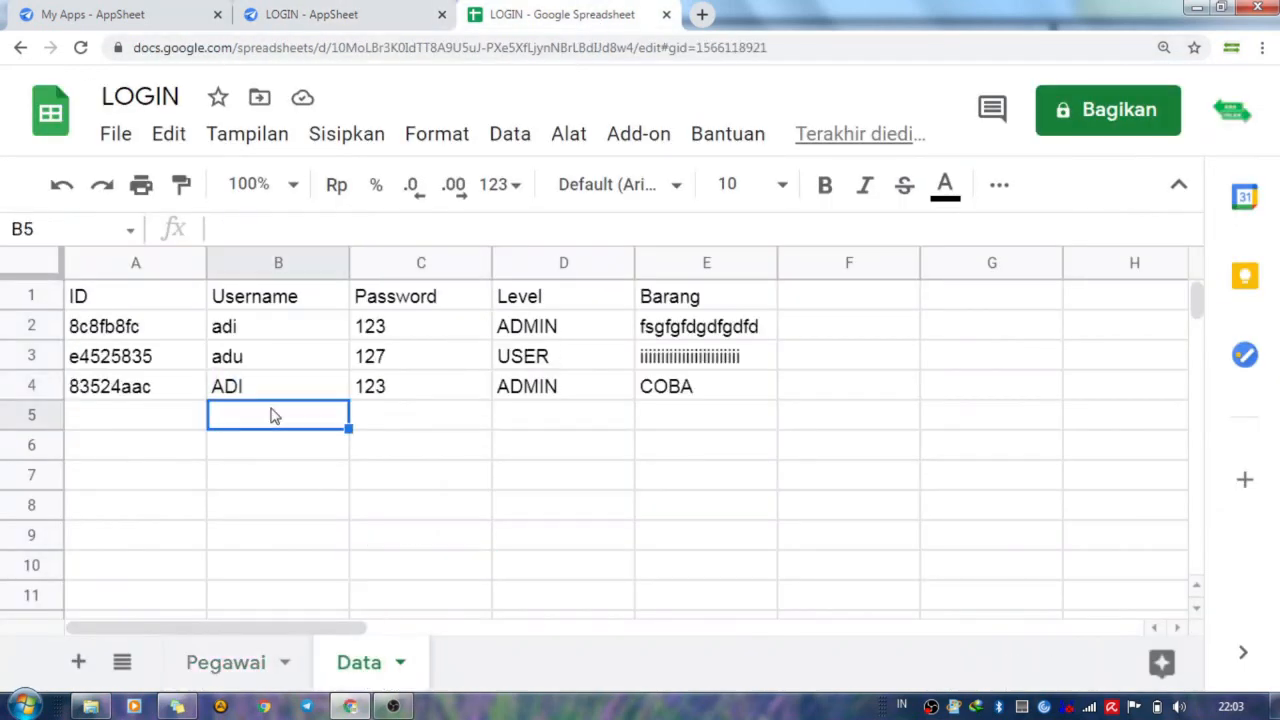
pyautogui.click(264, 366)
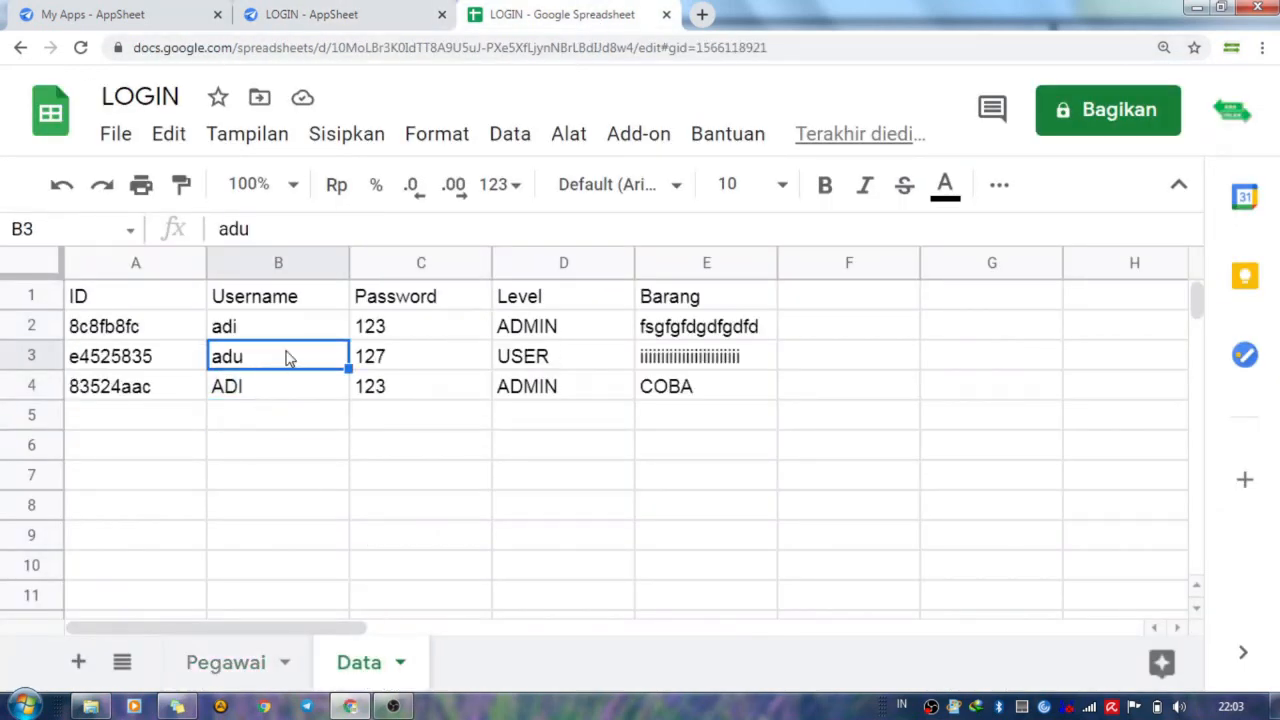
pyautogui.click(329, 15)
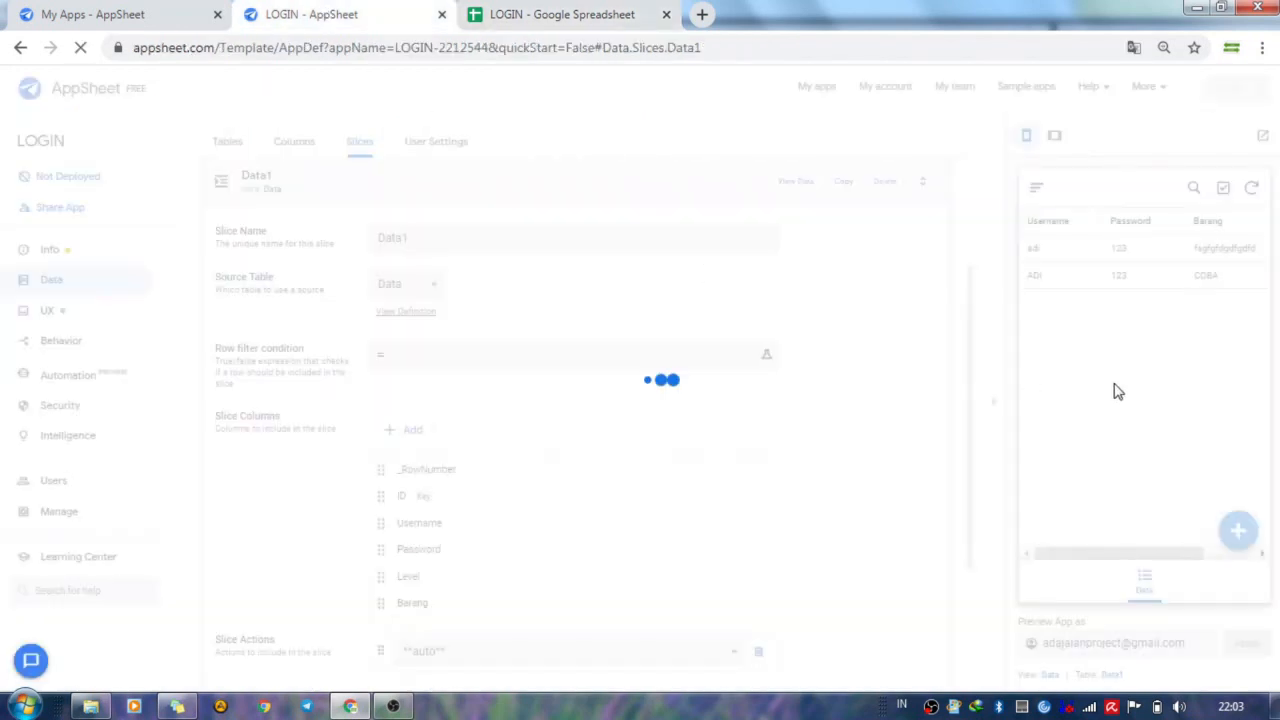